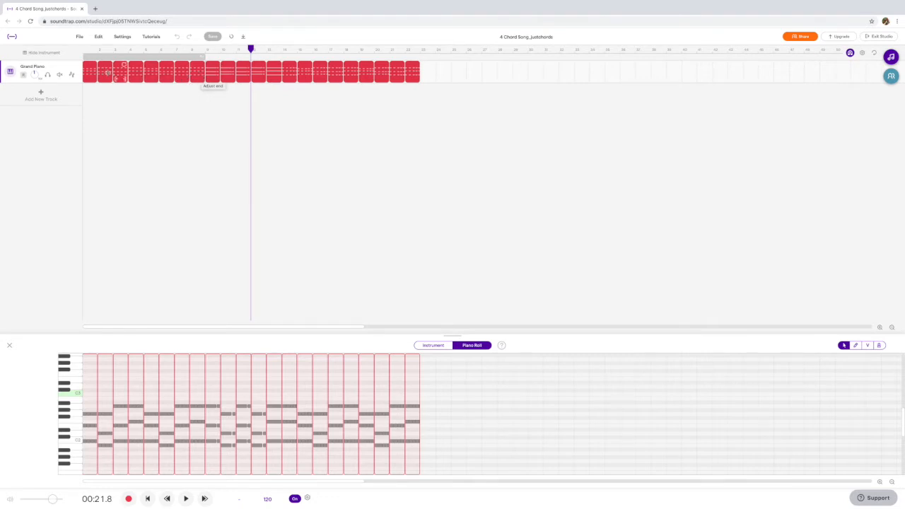
Examine the chord notes of the Grand Piano regions from the first bar onward in the piano roll
{"action": "left_click", "coordinate": [90, 76]}
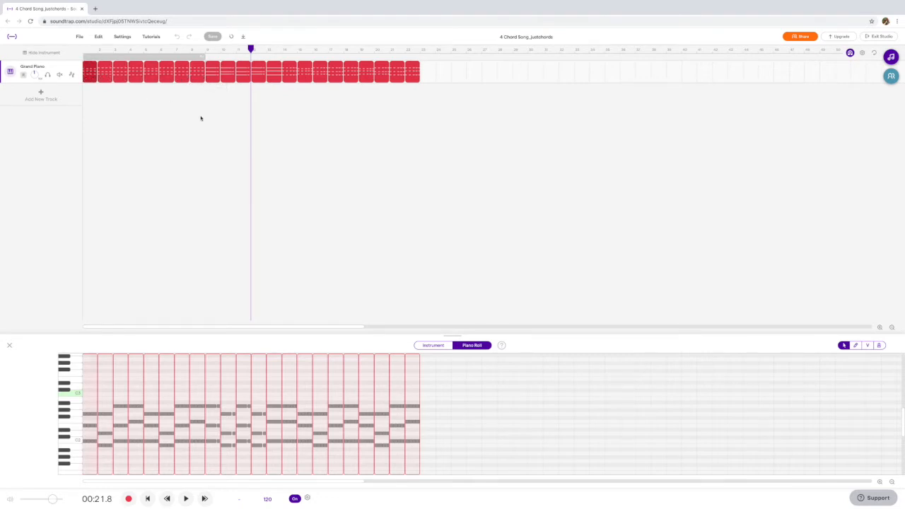
{"action": "left_click", "coordinate": [881, 482]}
{"action": "left_click", "coordinate": [880, 482]}
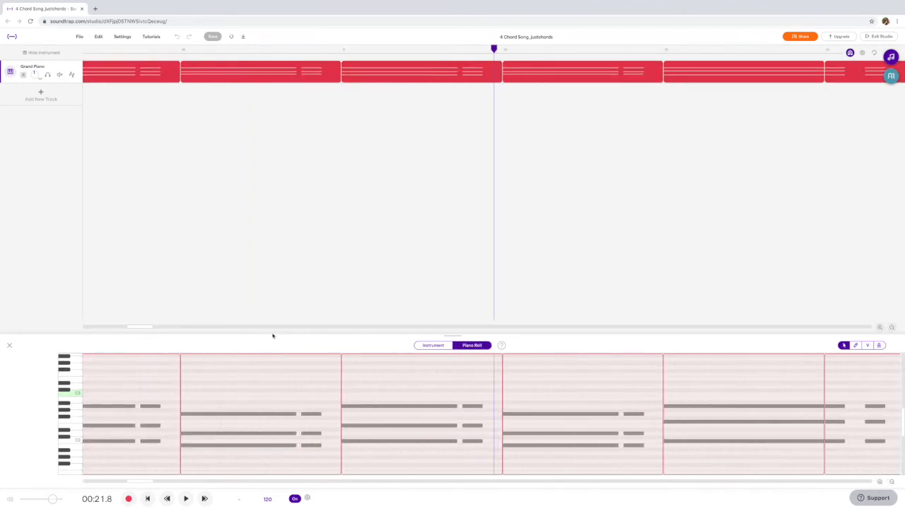
{"action": "scroll", "coordinate": [226, 398], "scroll_direction": "left", "scroll_amount": 10}
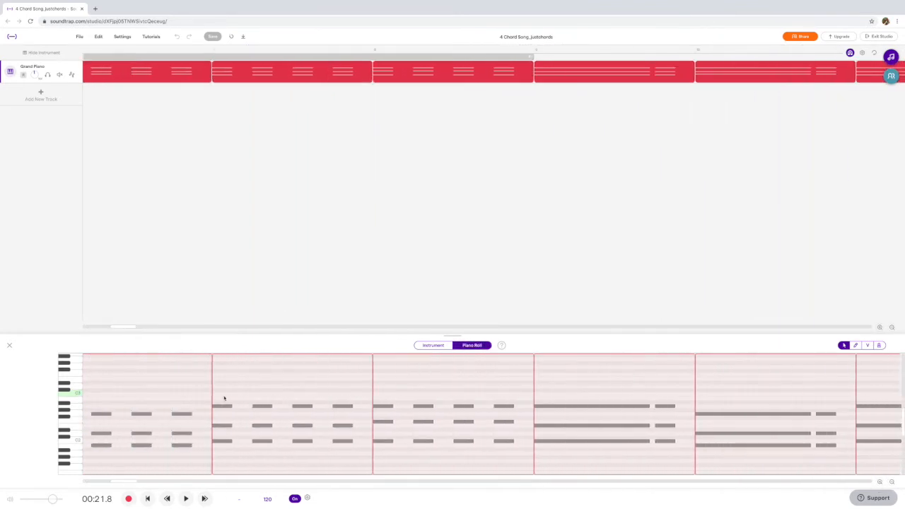
{"action": "scroll", "coordinate": [224, 398], "scroll_direction": "left", "scroll_amount": 5}
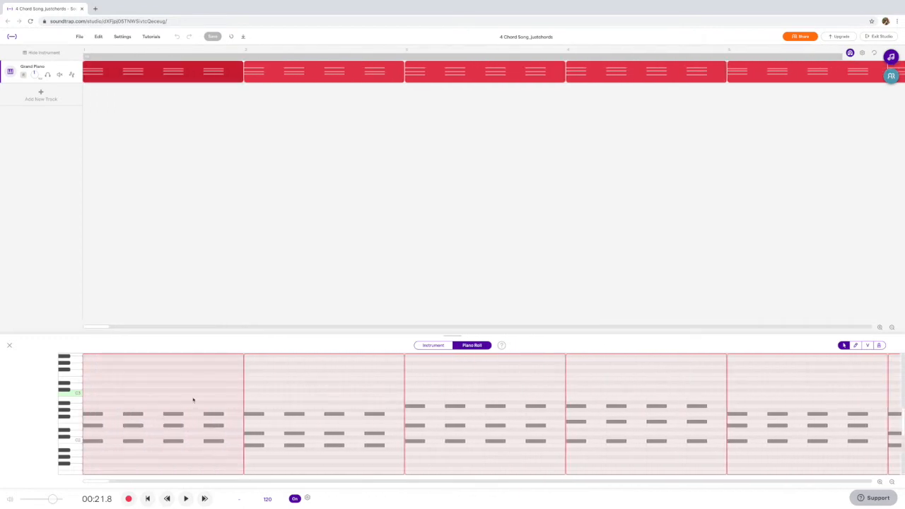
{"action": "scroll", "coordinate": [268, 408], "scroll_direction": "right", "scroll_amount": 1}
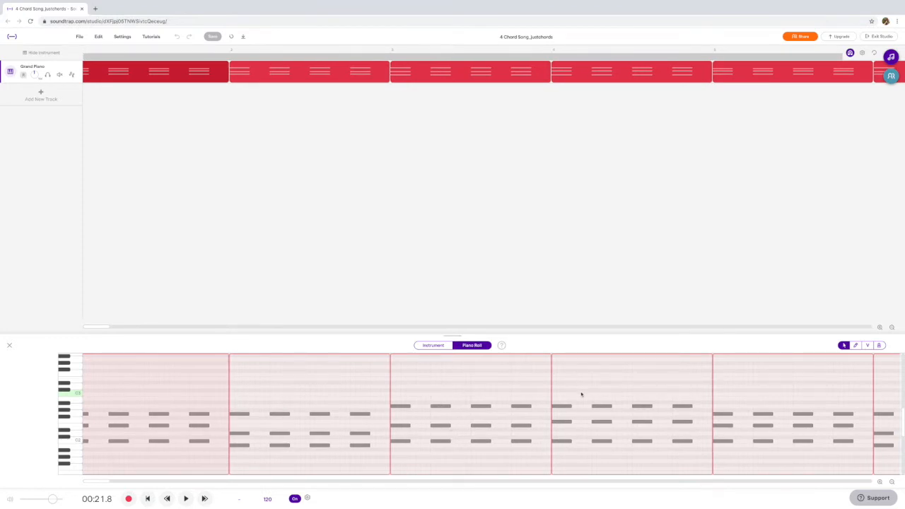
{"action": "scroll", "coordinate": [485, 177], "scroll_direction": "left", "scroll_amount": 1}
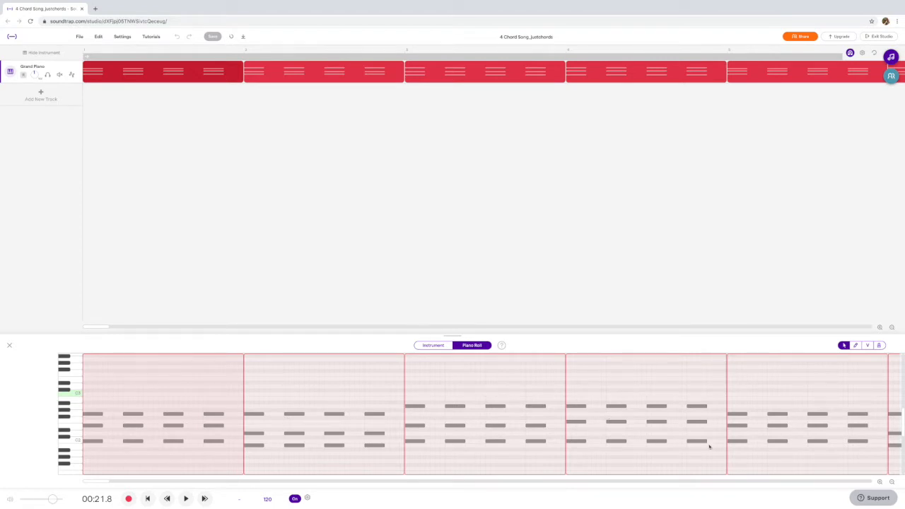
{"action": "left_click", "coordinate": [892, 328]}
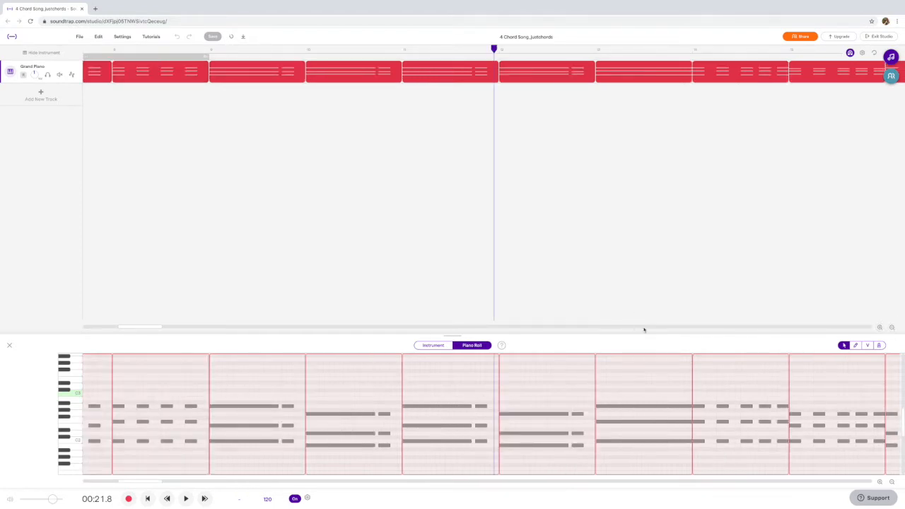
{"action": "left_click", "coordinate": [891, 328]}
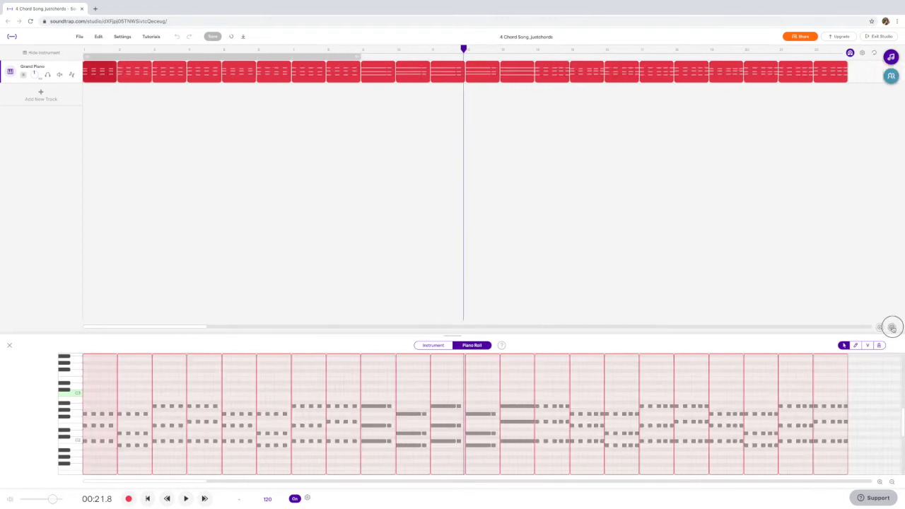
{"action": "left_click", "coordinate": [891, 327]}
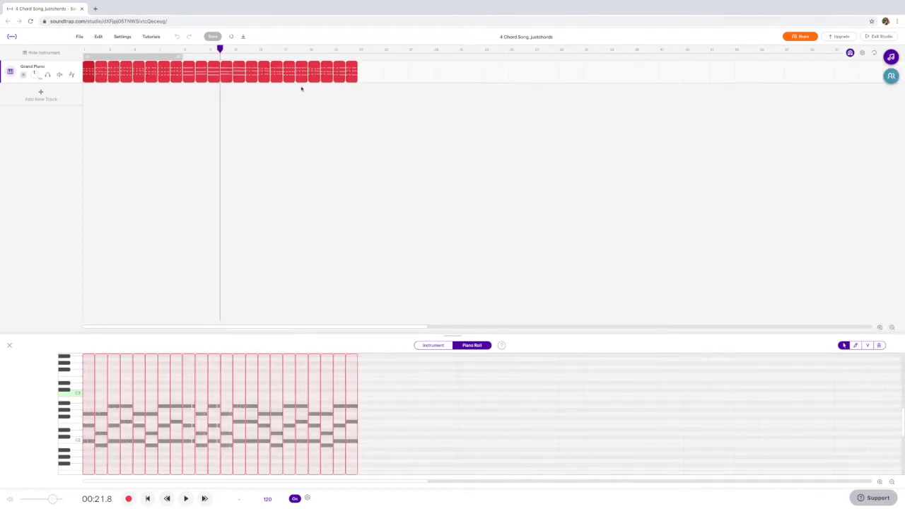
Play the chords from bar 9 onward, pausing and resuming partway through the held-chord section
{"action": "left_click_drag", "start_coordinate": [220, 49], "coordinate": [182, 48]}
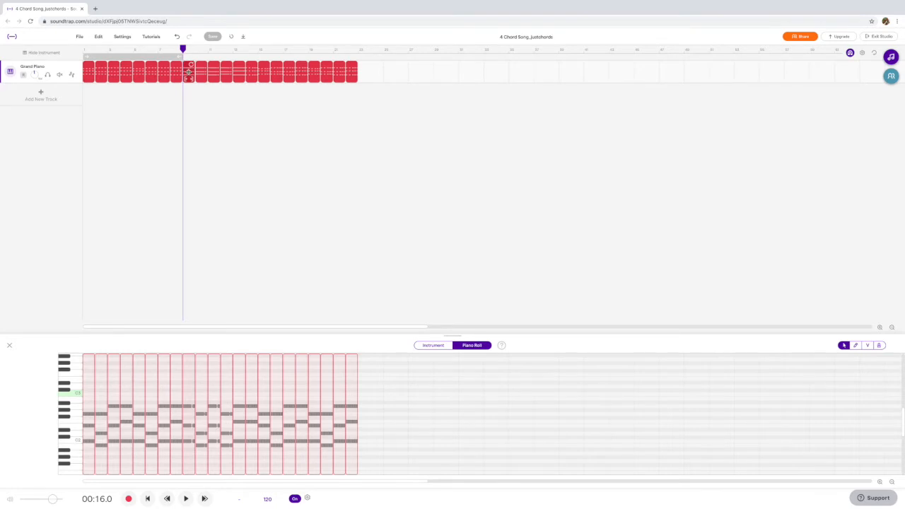
{"action": "left_click", "coordinate": [198, 71]}
{"action": "left_click", "coordinate": [879, 327]}
{"action": "key", "text": "space"}
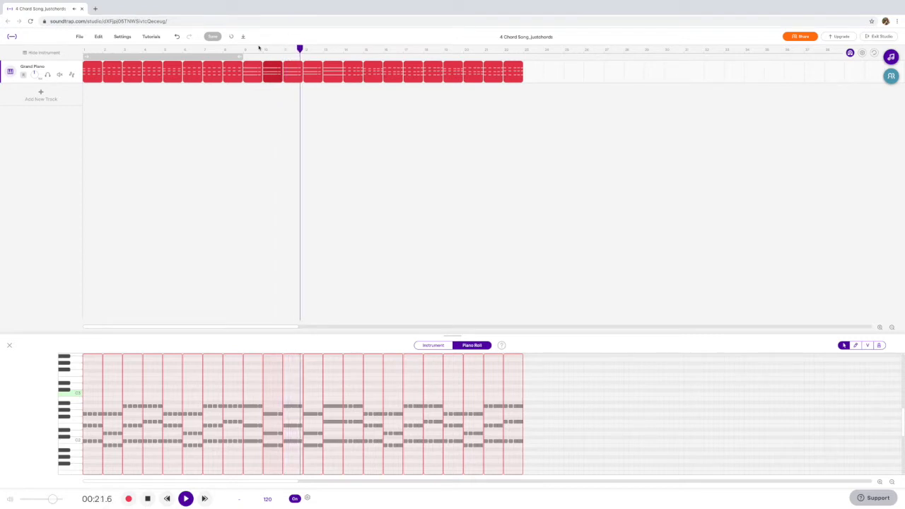
{"action": "key", "text": "space"}
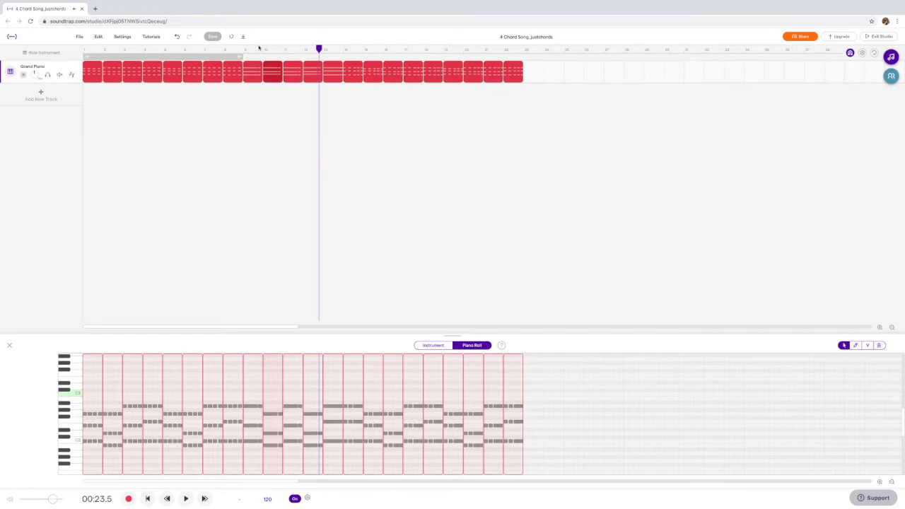
{"action": "key", "text": "space"}
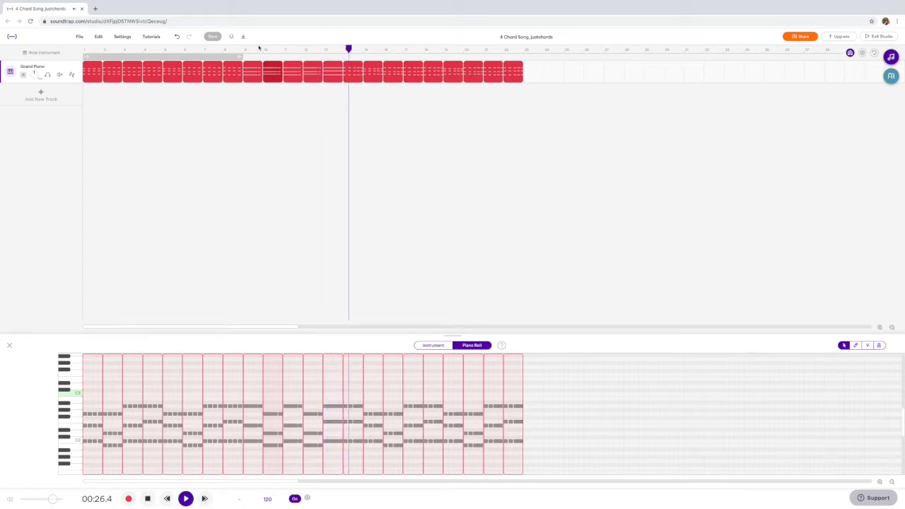
{"action": "key", "text": "space"}
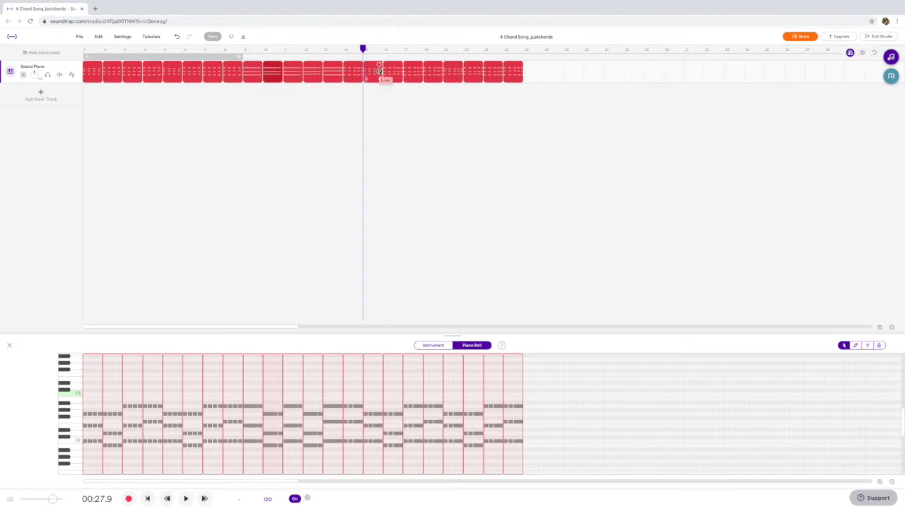
Play the whole song from the start with the metronome turned off, and stop playback after the last region
{"action": "left_click_drag", "start_coordinate": [362, 49], "coordinate": [244, 49]}
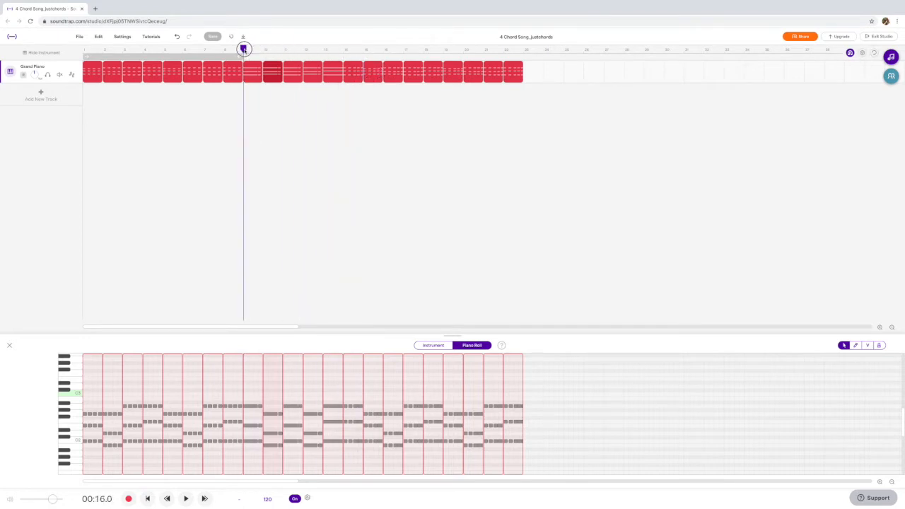
{"action": "left_click_drag", "start_coordinate": [244, 50], "coordinate": [56, 52]}
{"action": "key", "text": "space"}
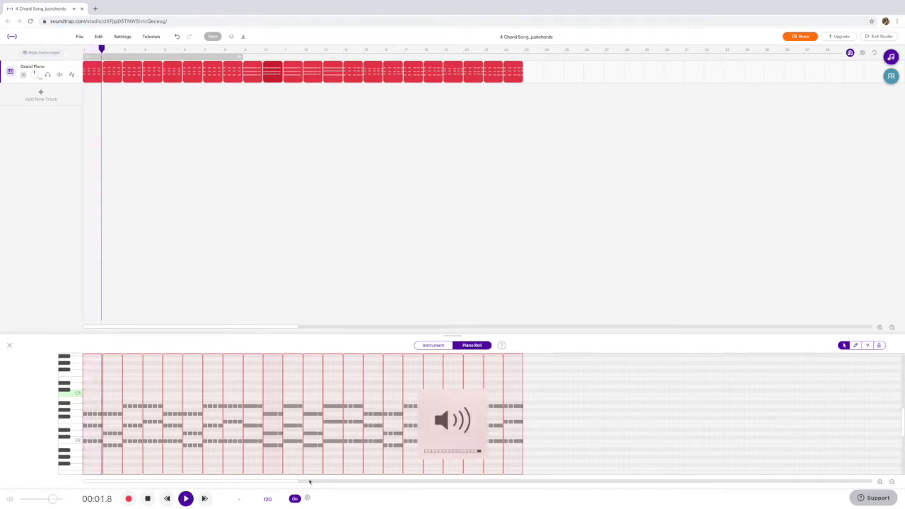
{"action": "left_click", "coordinate": [296, 499]}
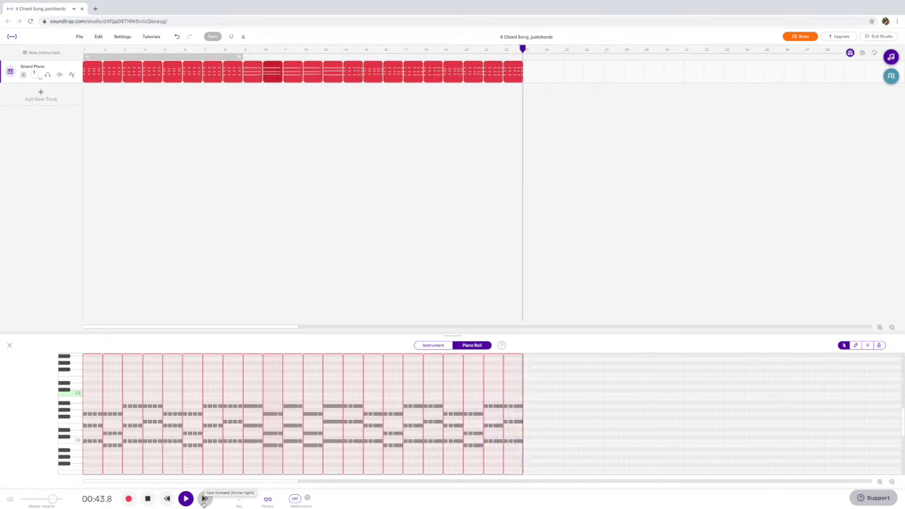
{"action": "left_click", "coordinate": [148, 501]}
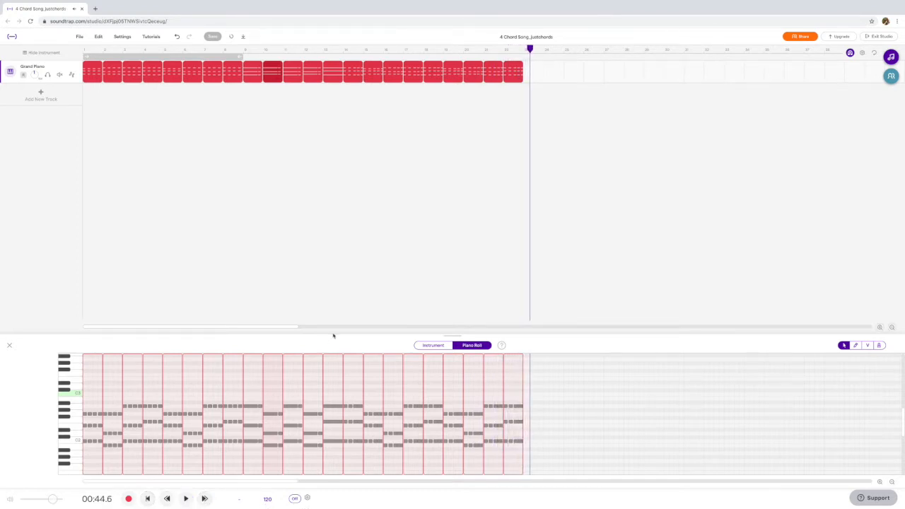
Enlarge the piano roll editor so that more note rows fit in it
{"action": "left_click_drag", "start_coordinate": [455, 335], "coordinate": [452, 214]}
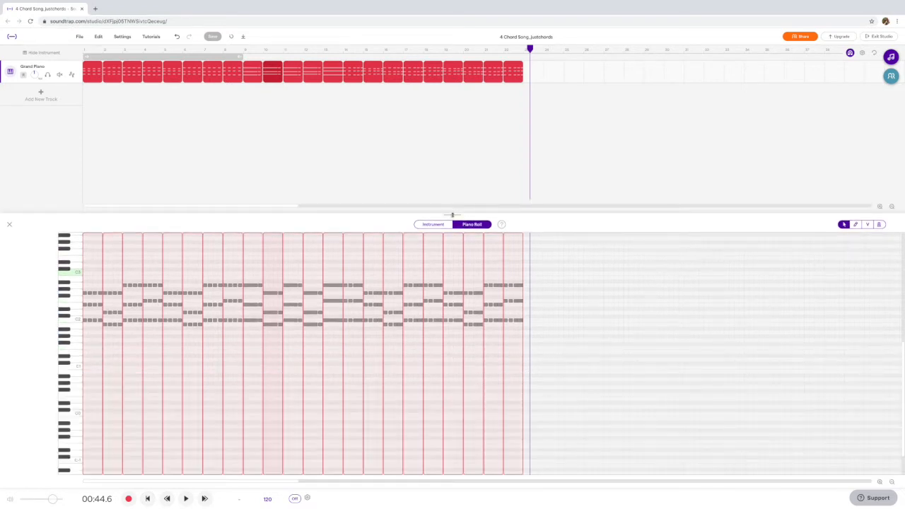
{"action": "mouse_move", "coordinate": [450, 71]}
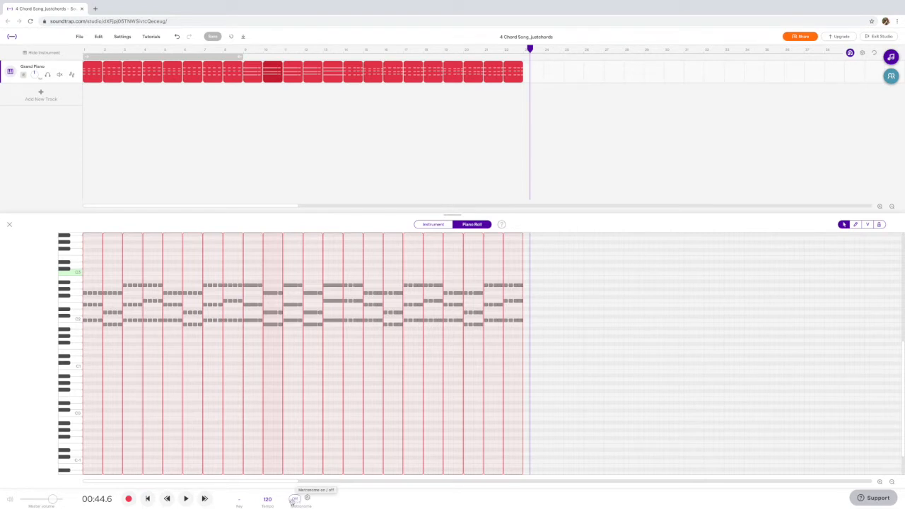
Set the project tempo to 140 BPM
{"action": "left_click", "coordinate": [267, 500]}
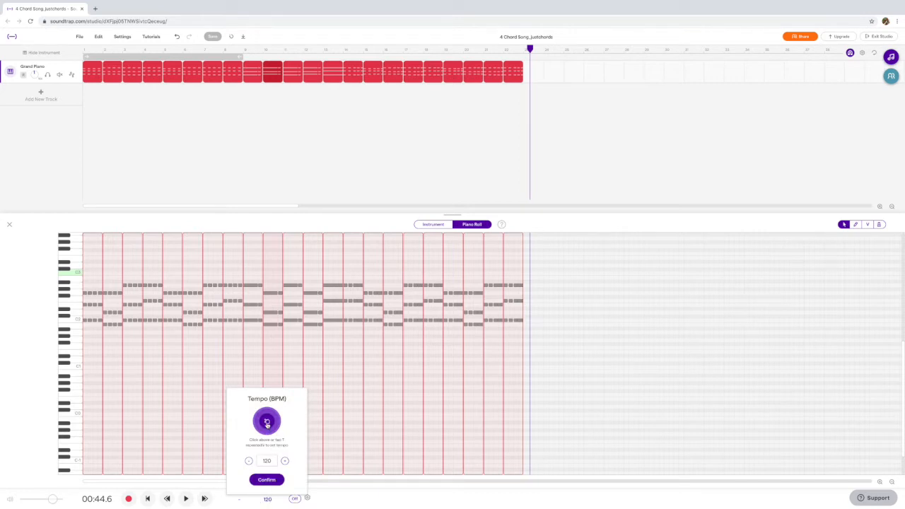
{"action": "left_click", "coordinate": [284, 460]}
{"action": "left_click", "coordinate": [284, 460]}
{"action": "left_click_drag", "start_coordinate": [275, 460], "coordinate": [256, 461]}
{"action": "type", "text": "140"}
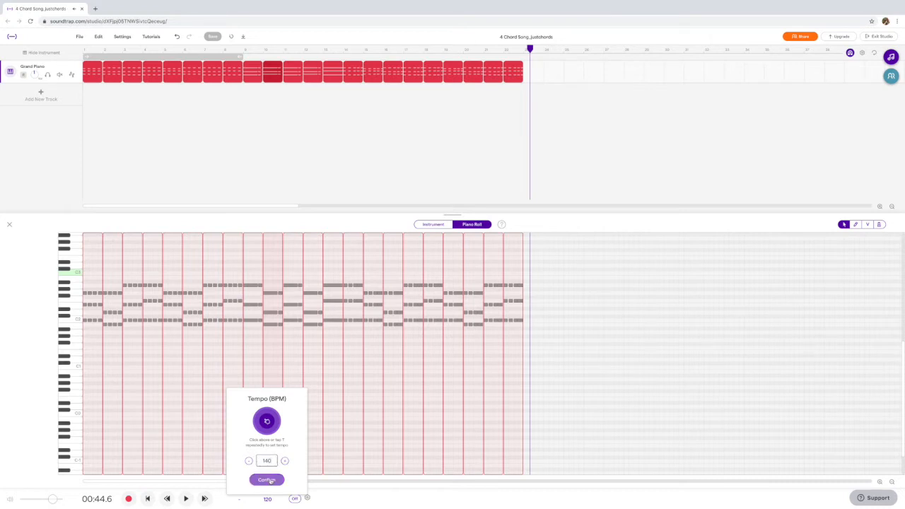
{"action": "left_click", "coordinate": [266, 479]}
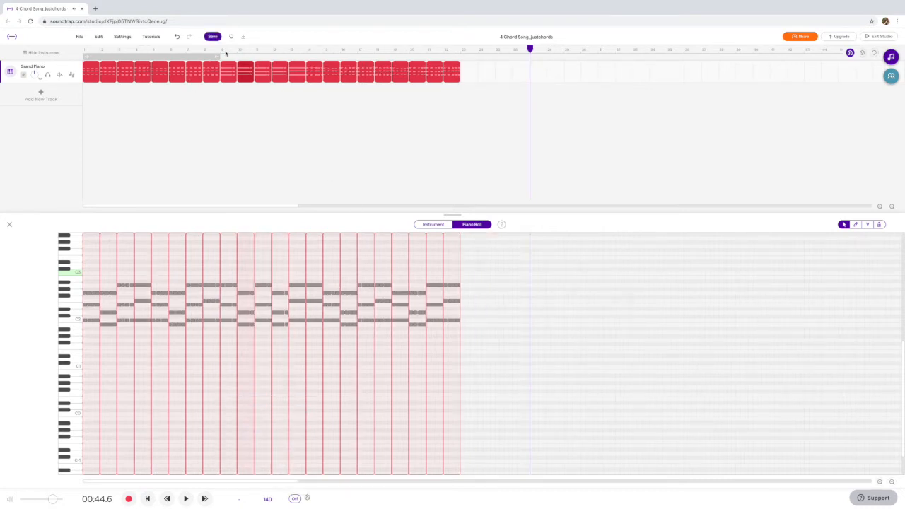
Play a few bars from around bar 14, and set the project tempo back to 120 BPM
{"action": "left_click", "coordinate": [304, 49]}
{"action": "key", "text": "space"}
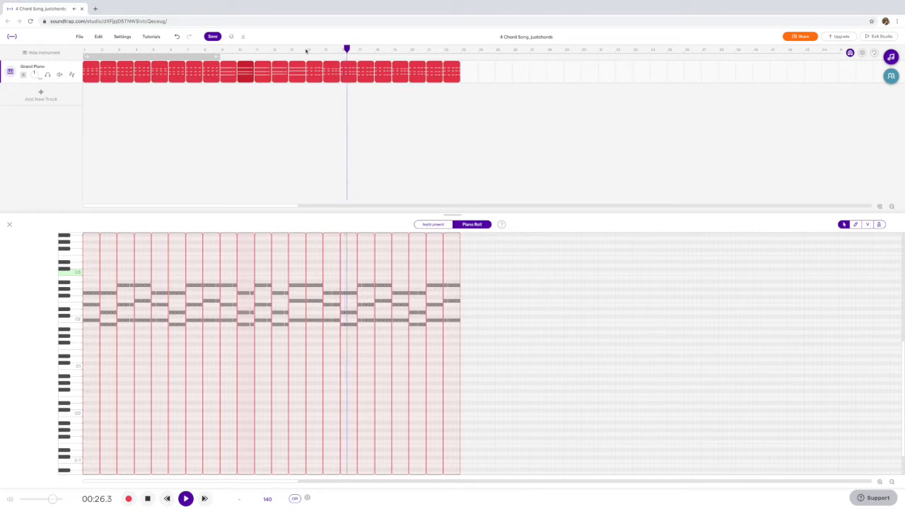
{"action": "key", "text": "space"}
{"action": "left_click", "coordinate": [267, 499]}
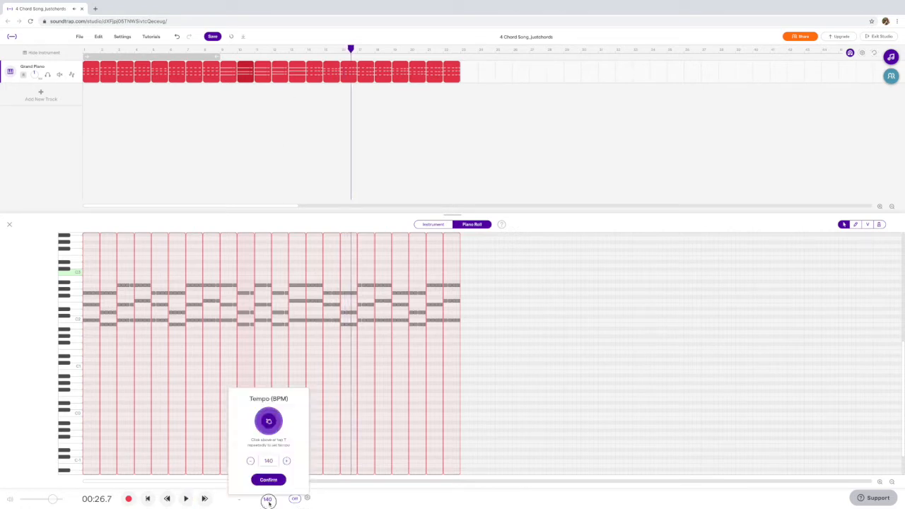
{"action": "type", "text": "120"}
{"action": "left_click", "coordinate": [267, 479]}
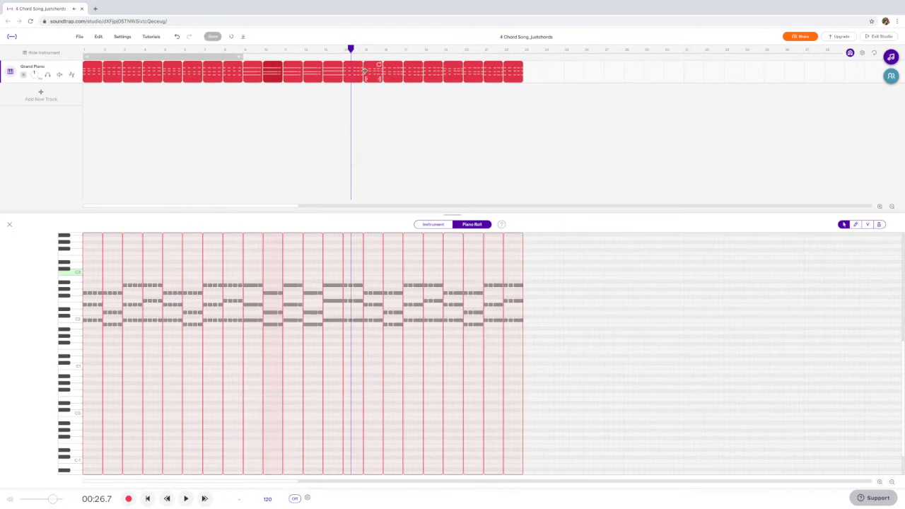
Return the playhead to the start of the song and add a guitar instrument track below the Grand Piano
{"action": "left_click", "coordinate": [85, 50]}
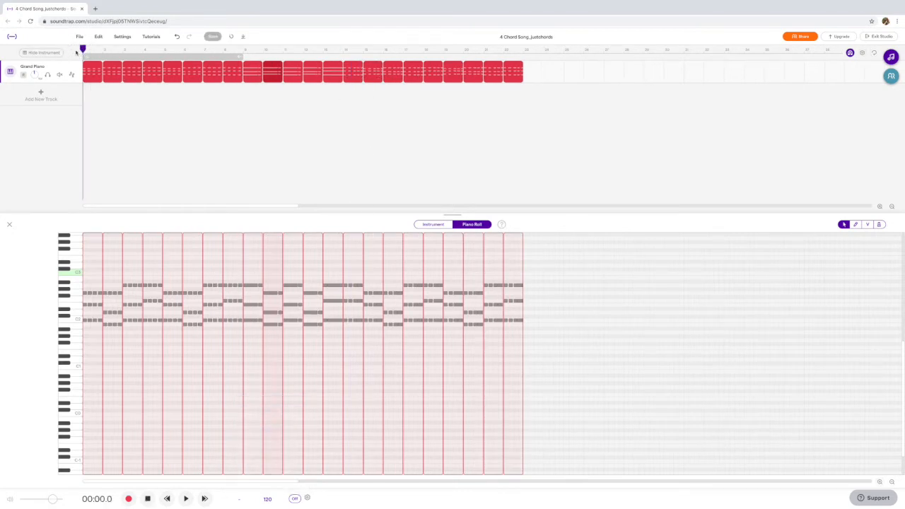
{"action": "left_click", "coordinate": [42, 96]}
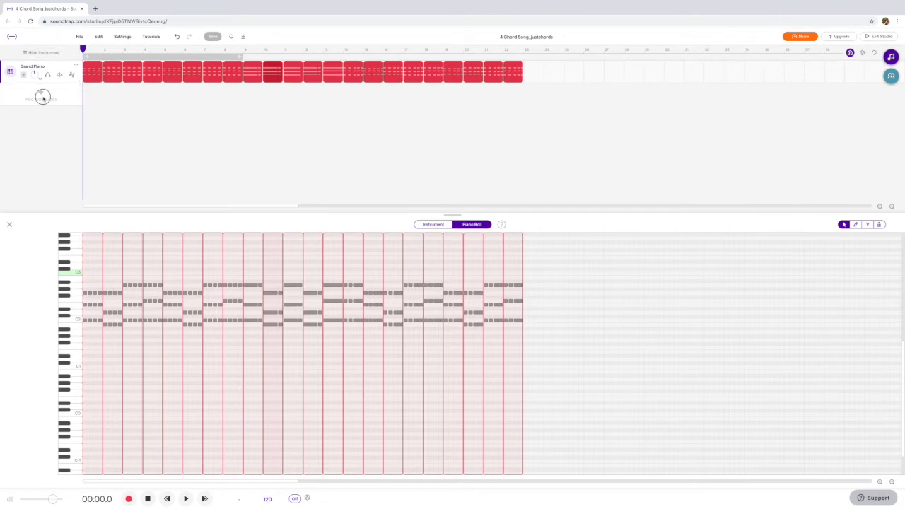
{"action": "left_click", "coordinate": [482, 224]}
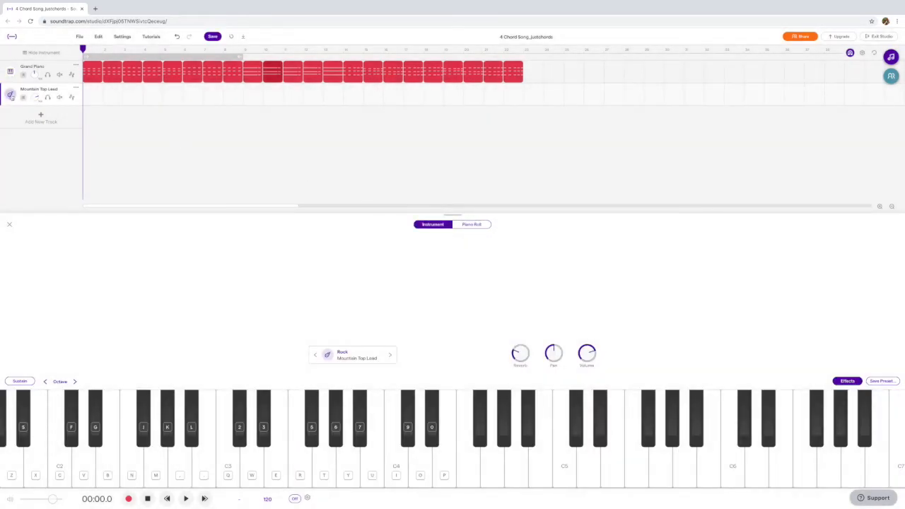
{"action": "left_click", "coordinate": [9, 94]}
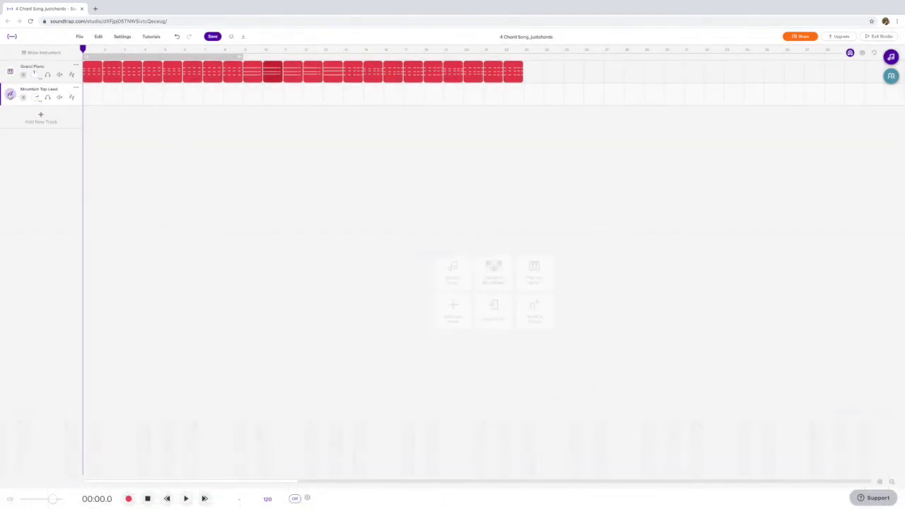
{"action": "left_click", "coordinate": [10, 94]}
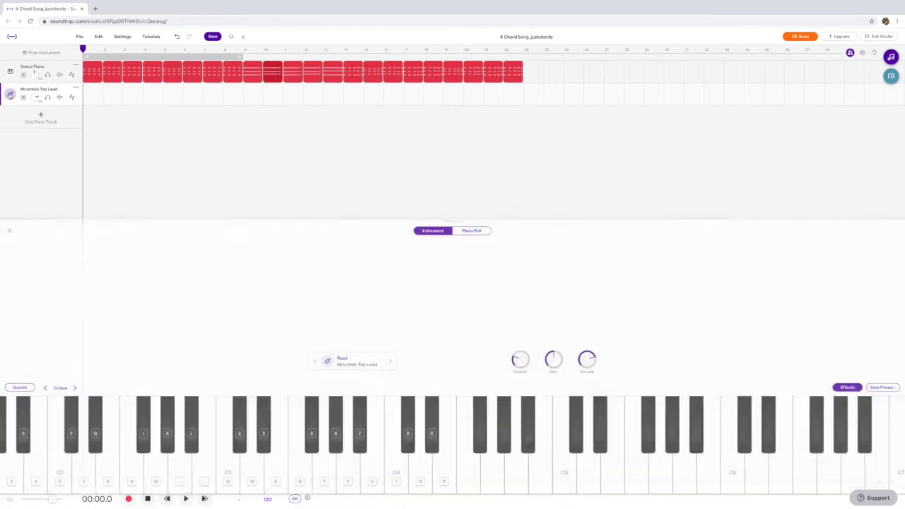
Open the instrument presets for the new guitar track and browse the Bass - Electric category
{"action": "left_click", "coordinate": [328, 355]}
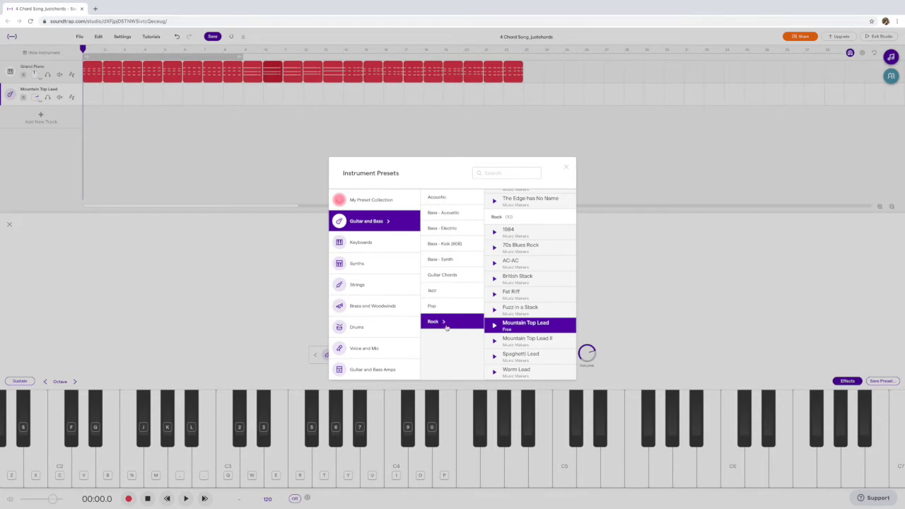
{"action": "left_click", "coordinate": [453, 229]}
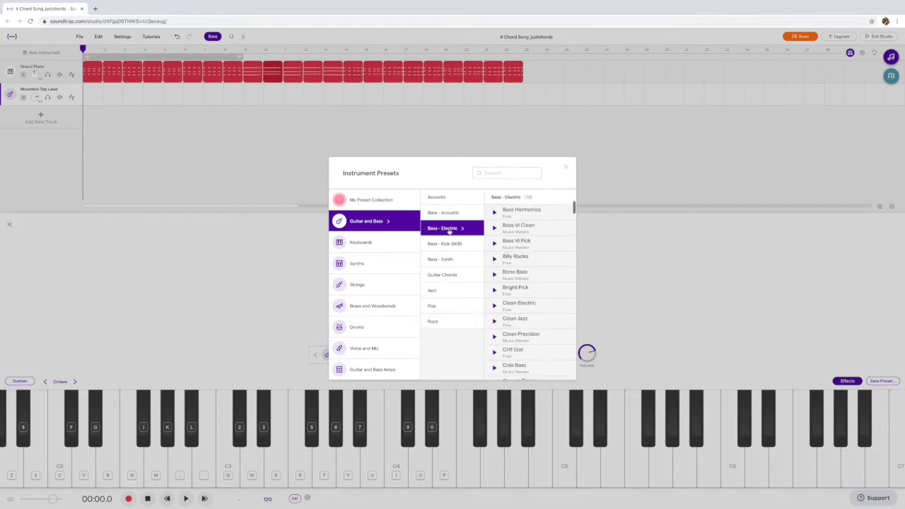
{"action": "scroll", "coordinate": [499, 238], "scroll_direction": "down", "scroll_amount": 5}
{"action": "scroll", "coordinate": [500, 239], "scroll_direction": "down", "scroll_amount": 10}
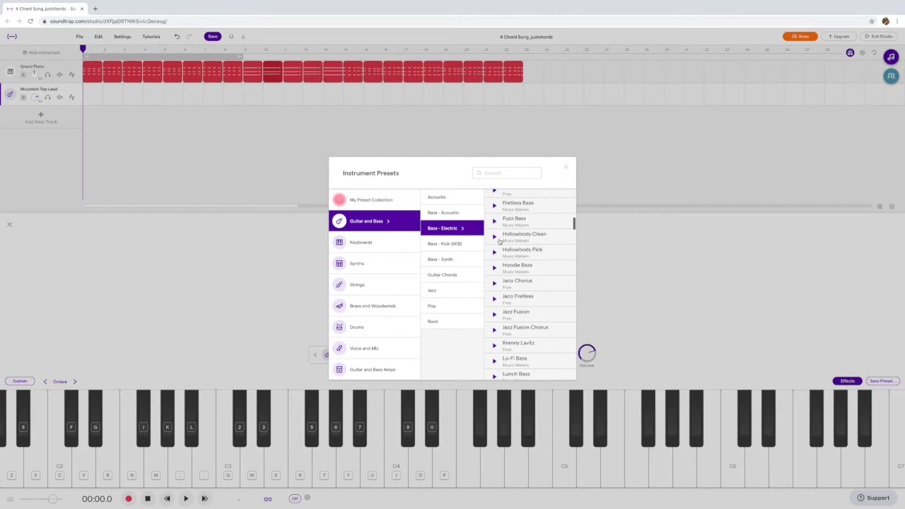
{"action": "scroll", "coordinate": [499, 241], "scroll_direction": "up", "scroll_amount": 8}
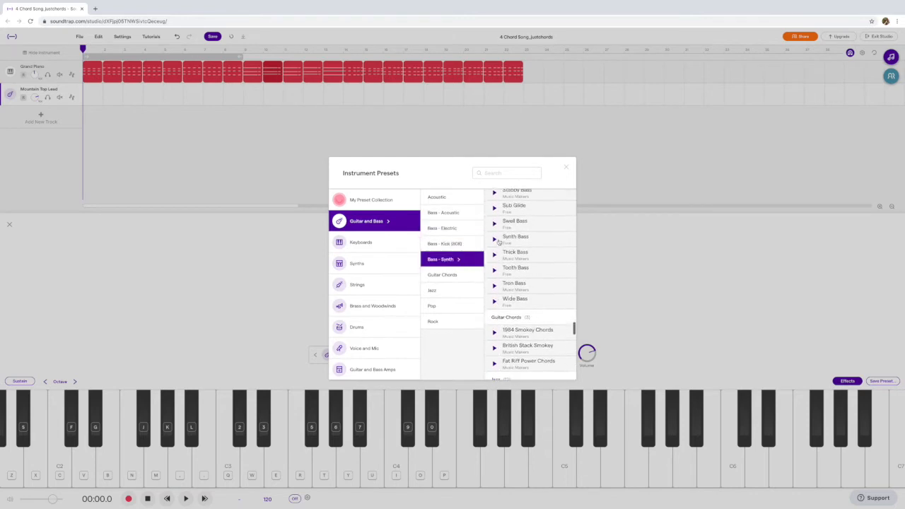
{"action": "scroll", "coordinate": [499, 241], "scroll_direction": "up", "scroll_amount": 8}
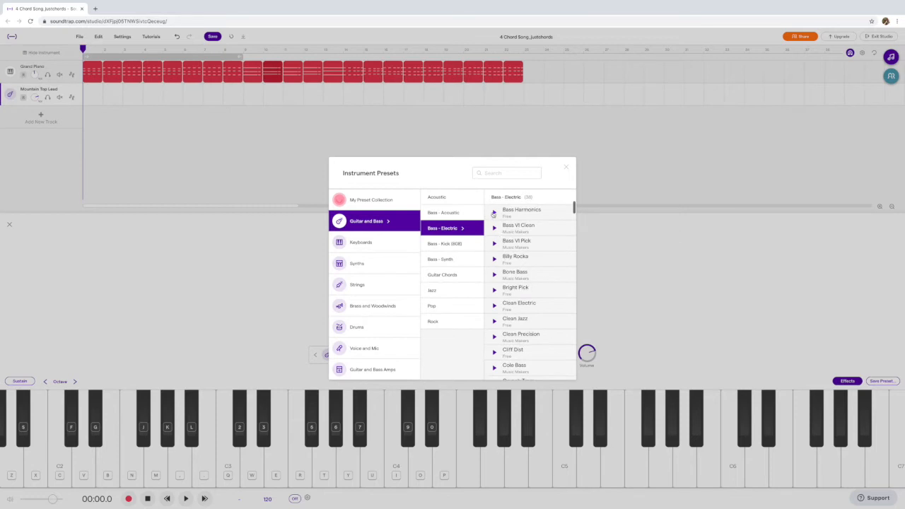
Preview several electric bass presets, including Bass VI Clean, Billy Rocka, Bright Pick and Clean Jazz
{"action": "left_click", "coordinate": [495, 229]}
{"action": "left_click", "coordinate": [494, 259]}
{"action": "left_click", "coordinate": [494, 290]}
{"action": "scroll", "coordinate": [497, 297], "scroll_direction": "down", "scroll_amount": 1}
{"action": "left_click", "coordinate": [497, 300]}
{"action": "scroll", "coordinate": [495, 304], "scroll_direction": "up", "scroll_amount": 1}
{"action": "left_click", "coordinate": [495, 319]}
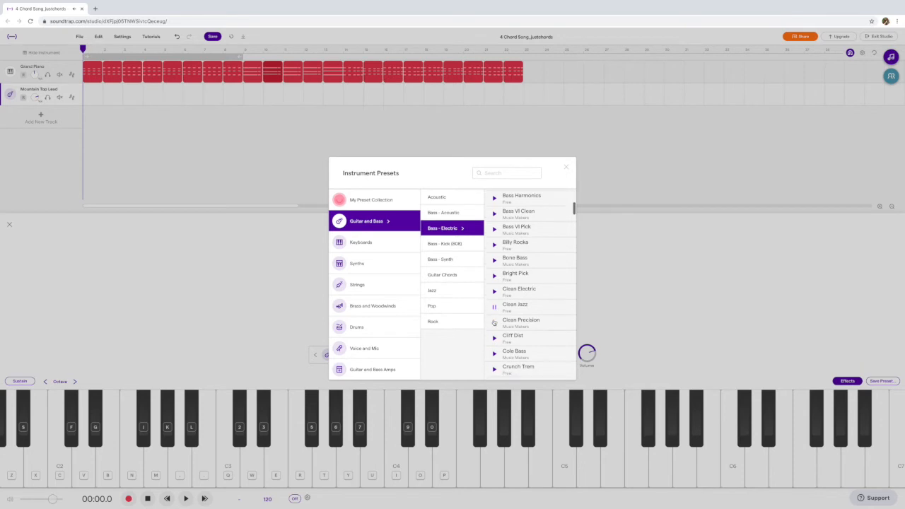
Return to the Bass - Electric presets, preview Bass VI Clean and apply it to the new track
{"action": "scroll", "coordinate": [515, 309], "scroll_direction": "up", "scroll_amount": 3}
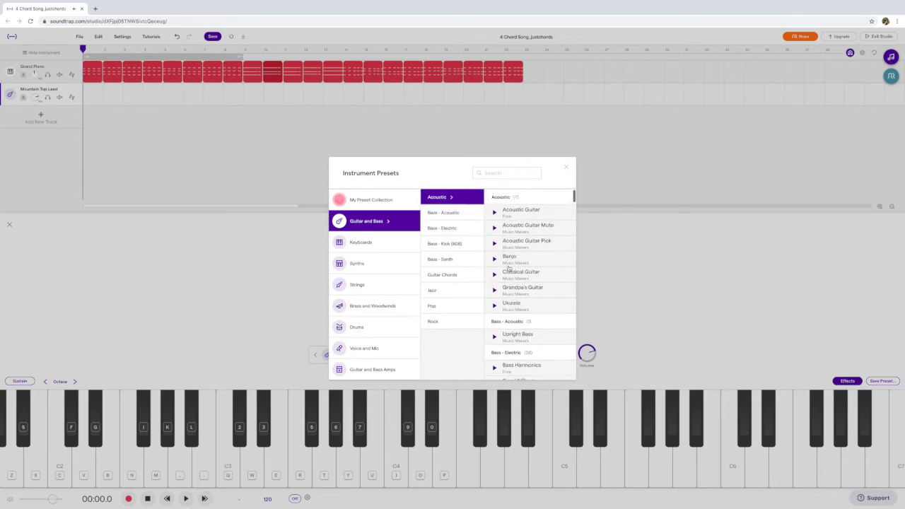
{"action": "left_click", "coordinate": [459, 227]}
{"action": "left_click", "coordinate": [495, 228]}
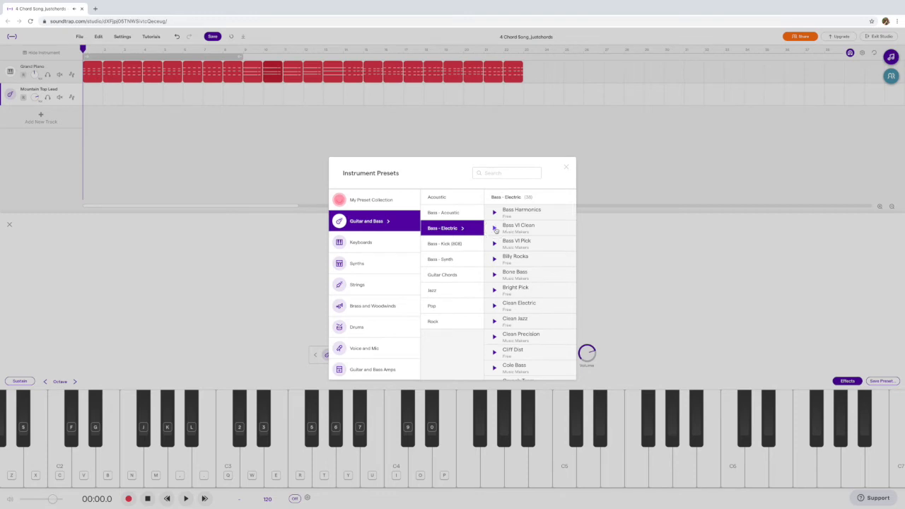
{"action": "left_click", "coordinate": [521, 227]}
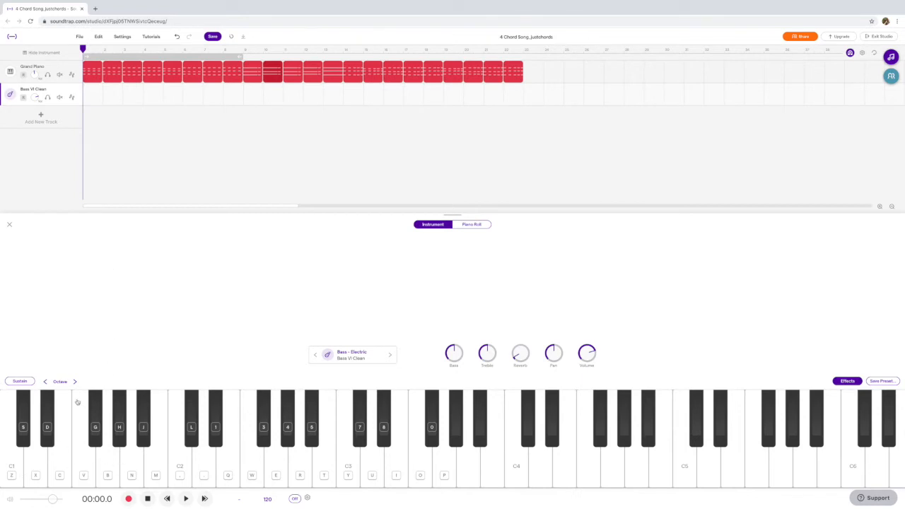
Lower the on-screen keyboard by one octave and play the white keys from C0 up to B
{"action": "left_click", "coordinate": [43, 382]}
{"action": "left_click", "coordinate": [21, 477]}
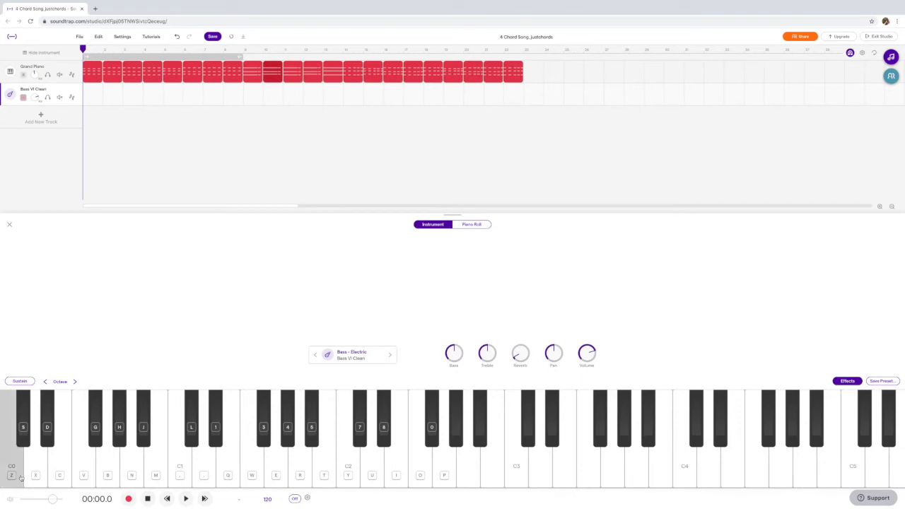
{"action": "left_click", "coordinate": [22, 478]}
{"action": "key", "text": "x"}
{"action": "key", "text": "c"}
{"action": "key", "text": "v"}
{"action": "key", "text": "b"}
{"action": "key", "text": "n"}
{"action": "key", "text": "m"}
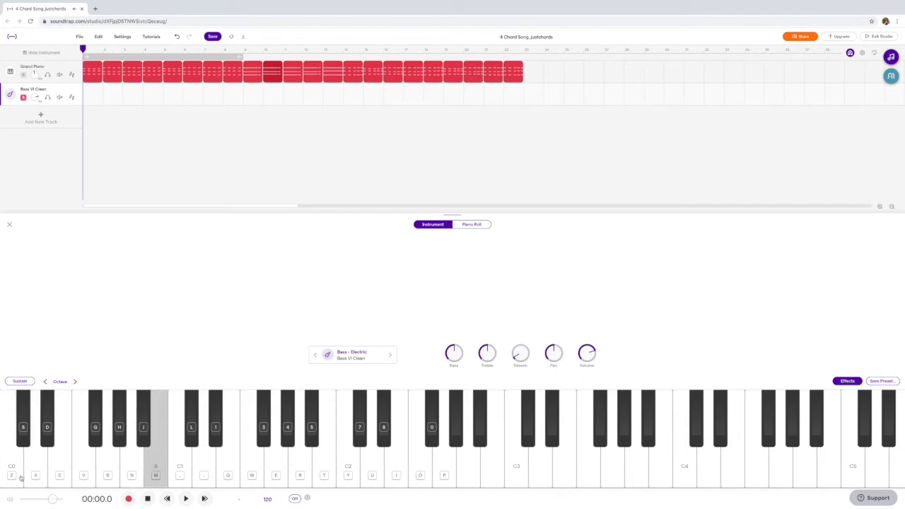
Set the on-screen keyboard back to start at C1 and play the white keys from C1 up to C2
{"action": "left_click", "coordinate": [74, 381]}
{"action": "left_click", "coordinate": [74, 382]}
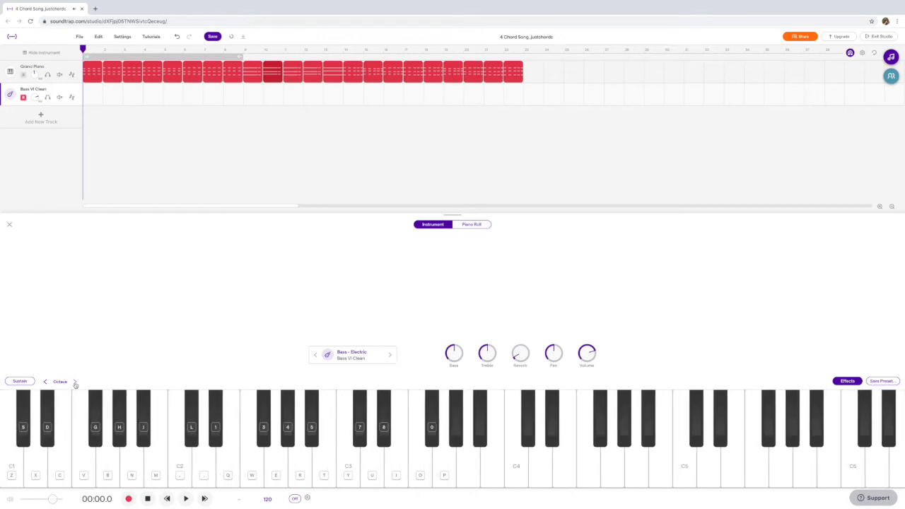
{"action": "key", "text": "z"}
{"action": "key", "text": "x"}
{"action": "key", "text": "c"}
{"action": "key", "text": "v"}
{"action": "key", "text": "b"}
{"action": "key", "text": "n"}
{"action": "key", "text": "m"}
{"action": "key", "text": "comma"}
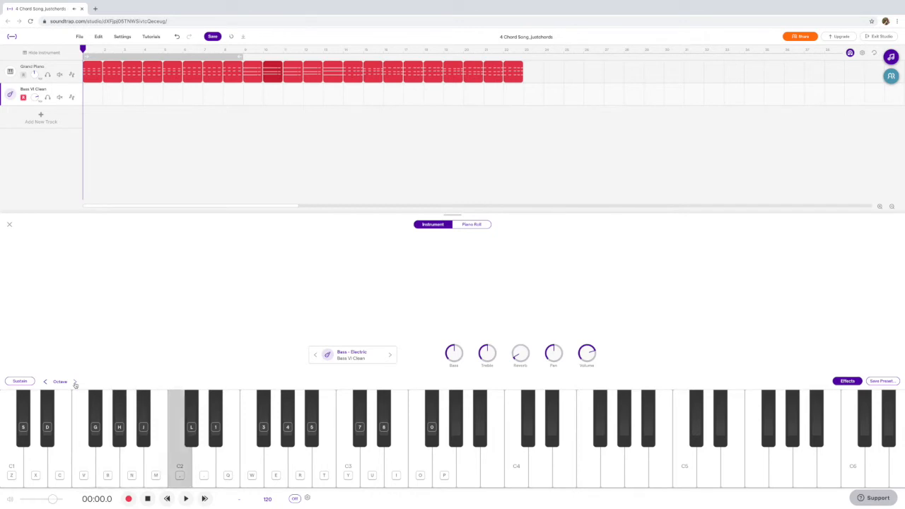
{"action": "key", "text": "z"}
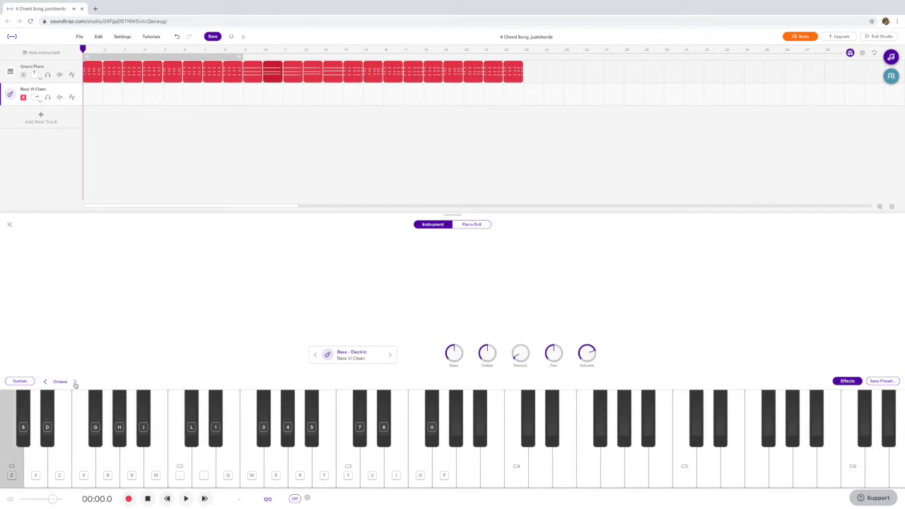
{"action": "key", "text": "comma"}
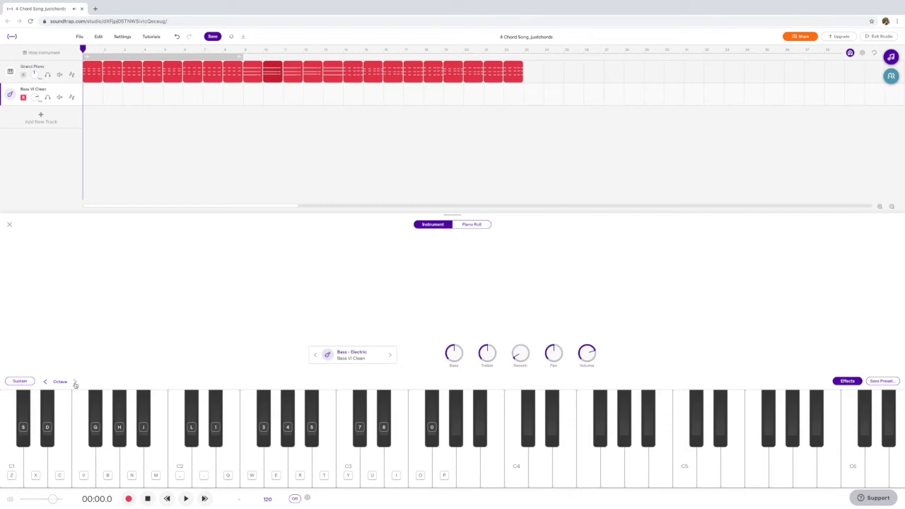
Turn on the metronome and look over its sound, volume and count-in options
{"action": "left_click", "coordinate": [296, 499]}
{"action": "left_click", "coordinate": [308, 498]}
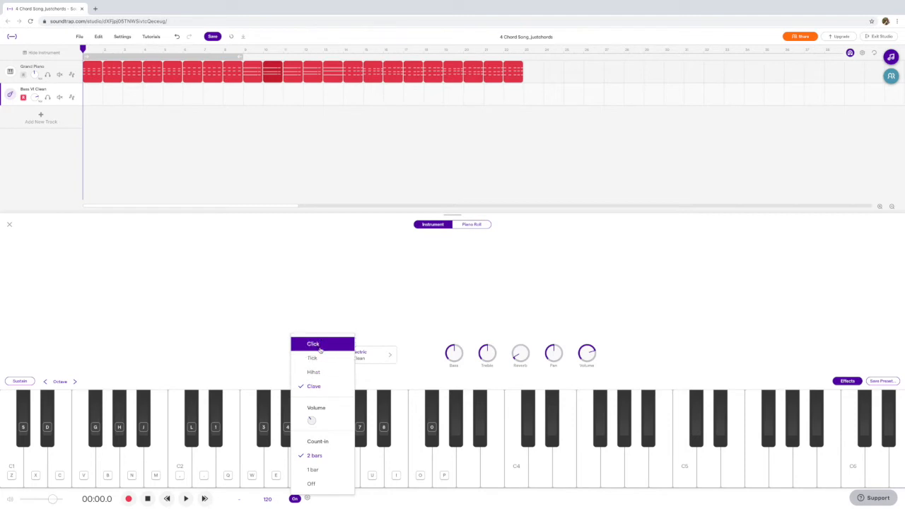
{"action": "left_click", "coordinate": [265, 363]}
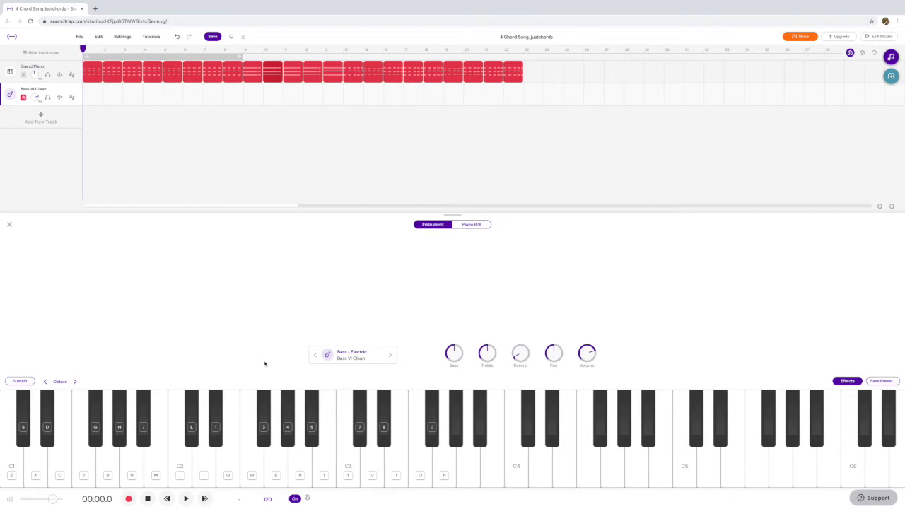
Rehearse the bass root notes C, G, A and F in the octave starting at C1
{"action": "key", "text": "z"}
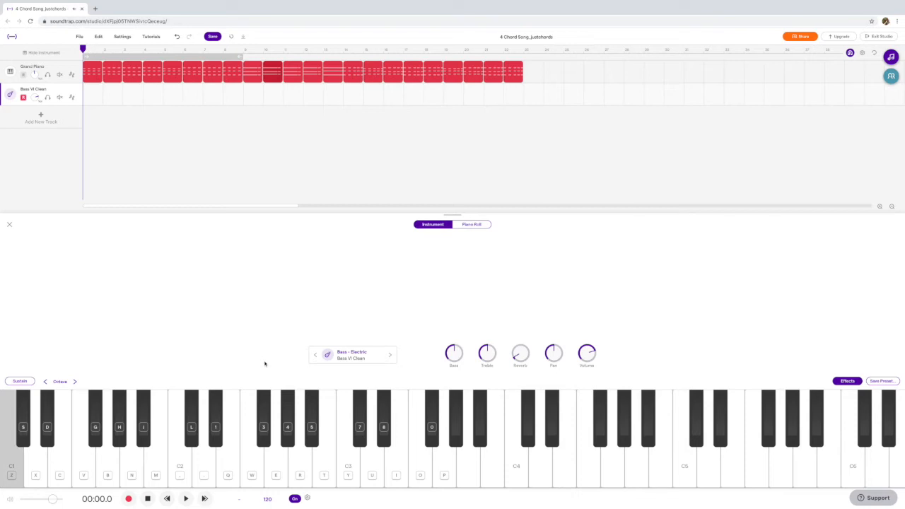
{"action": "key", "text": "b"}
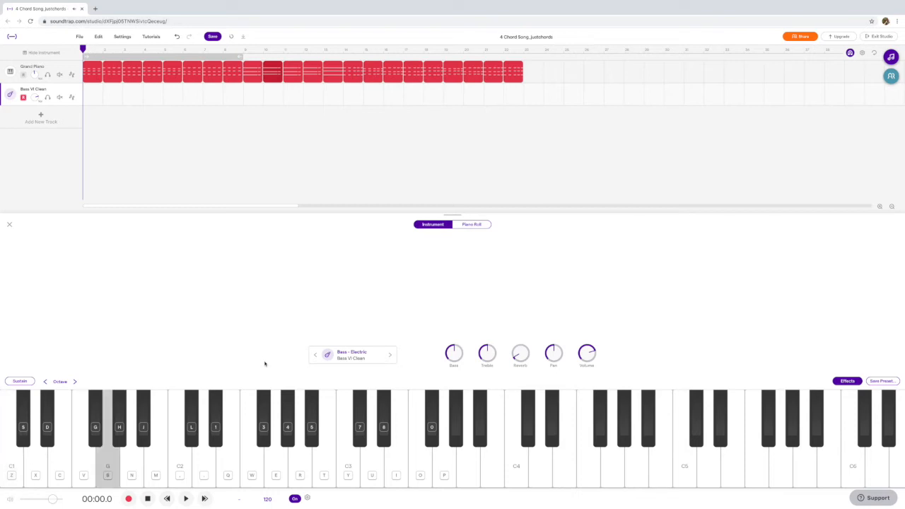
{"action": "key", "text": "n"}
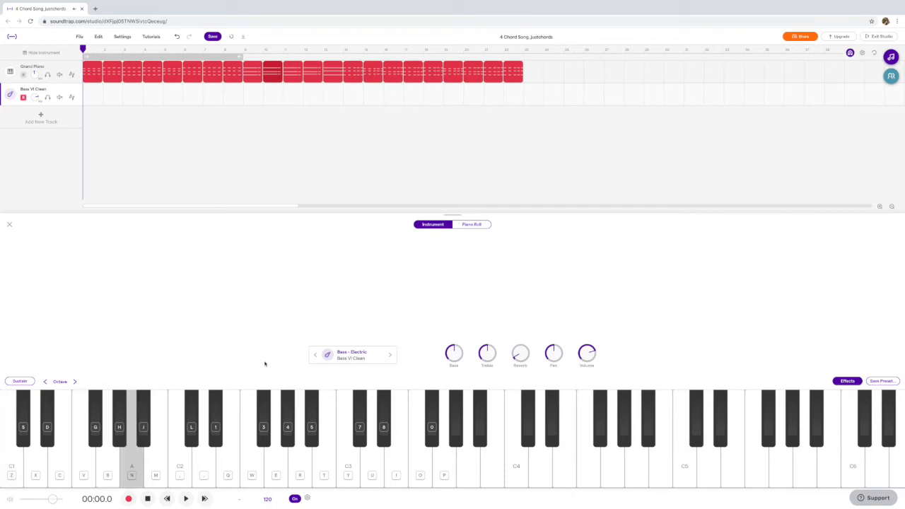
{"action": "key", "text": "v"}
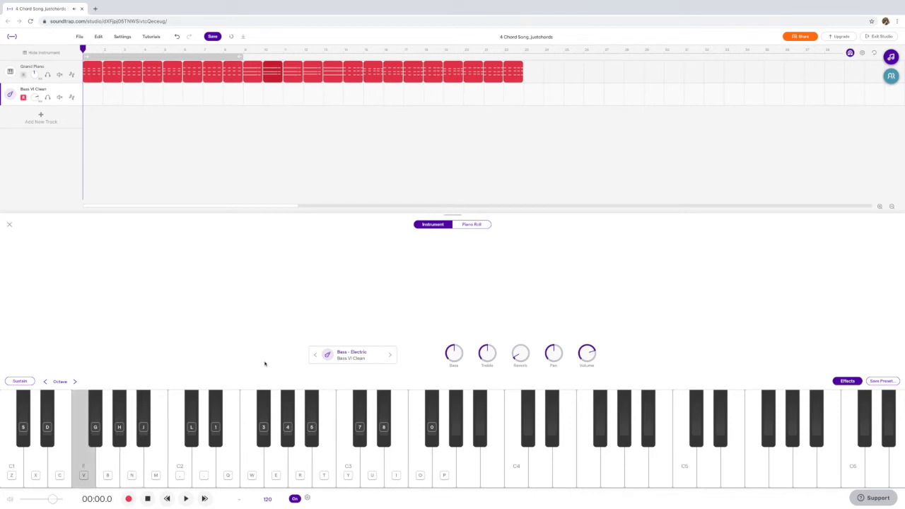
{"action": "key", "text": "z"}
{"action": "key", "text": "b"}
{"action": "key", "text": "n"}
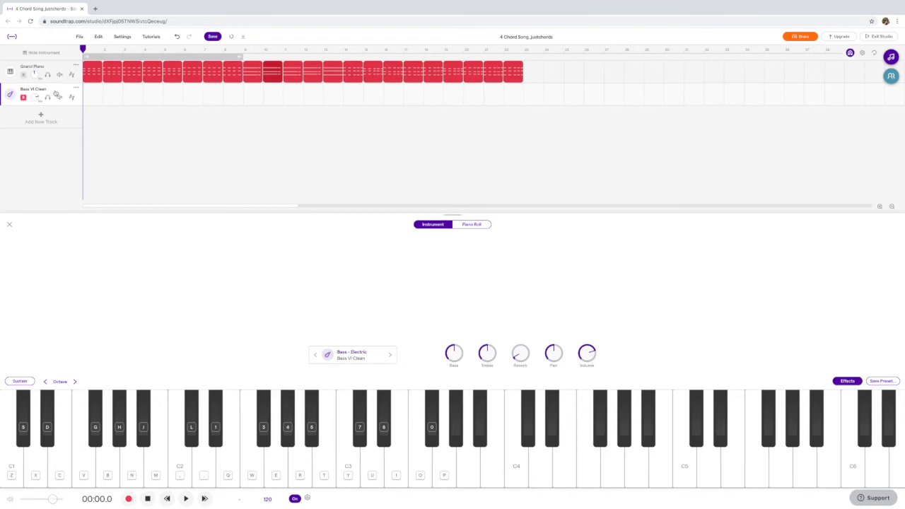
Record a bass line on the Bass VI Clean track from bar 1, playing the roots C, G, A and F twice, one bar each
{"action": "left_click", "coordinate": [128, 499]}
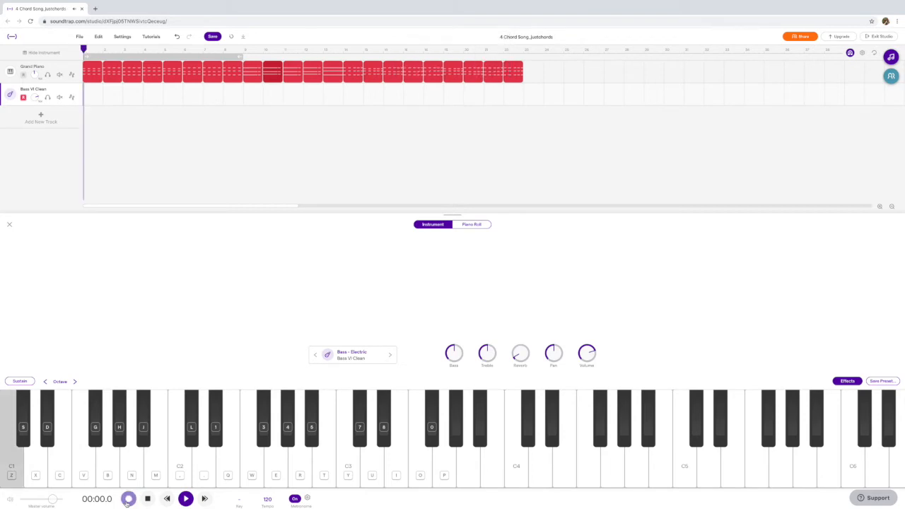
{"action": "key", "text": "b"}
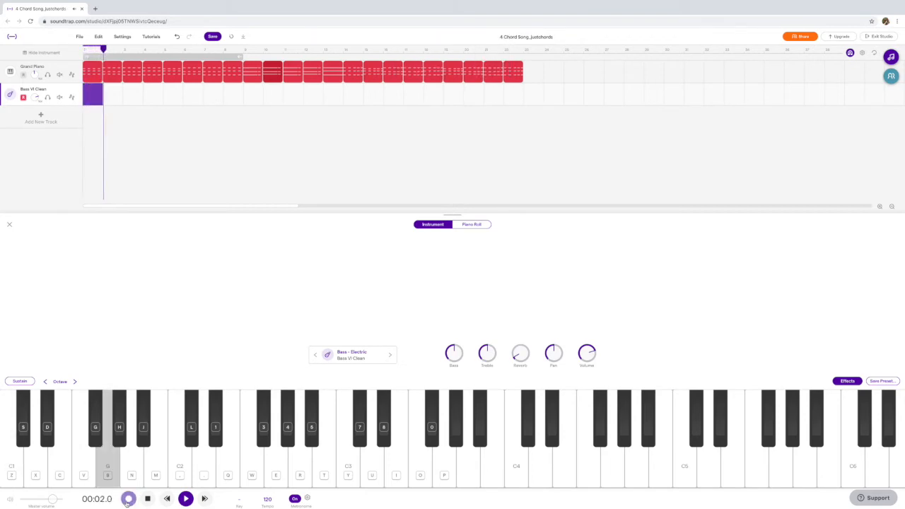
{"action": "key", "text": "b"}
{"action": "key", "text": "n"}
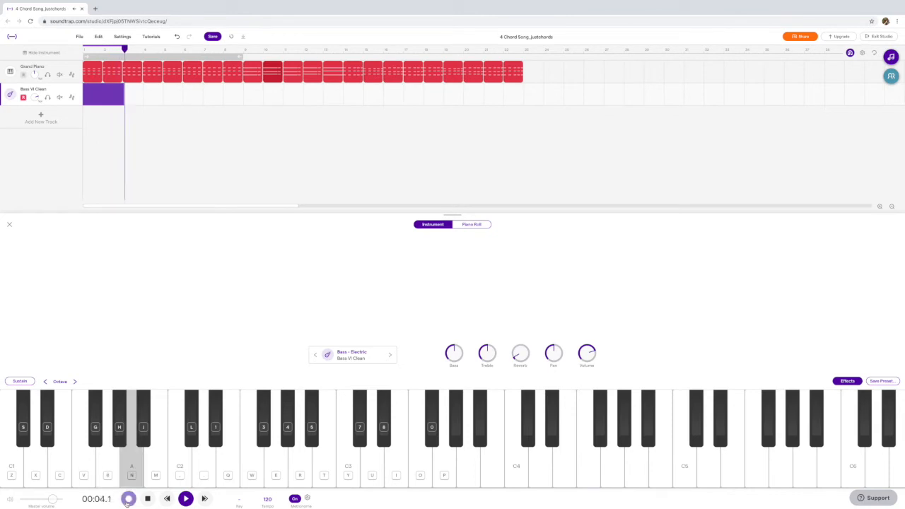
{"action": "key", "text": "n"}
{"action": "key", "text": "v"}
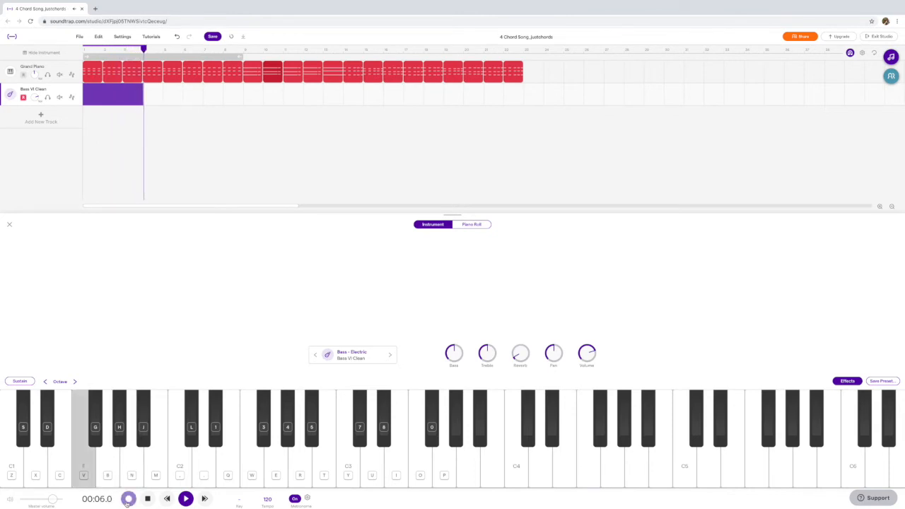
{"action": "key", "text": "v"}
{"action": "key", "text": "v"}
{"action": "key", "text": "z"}
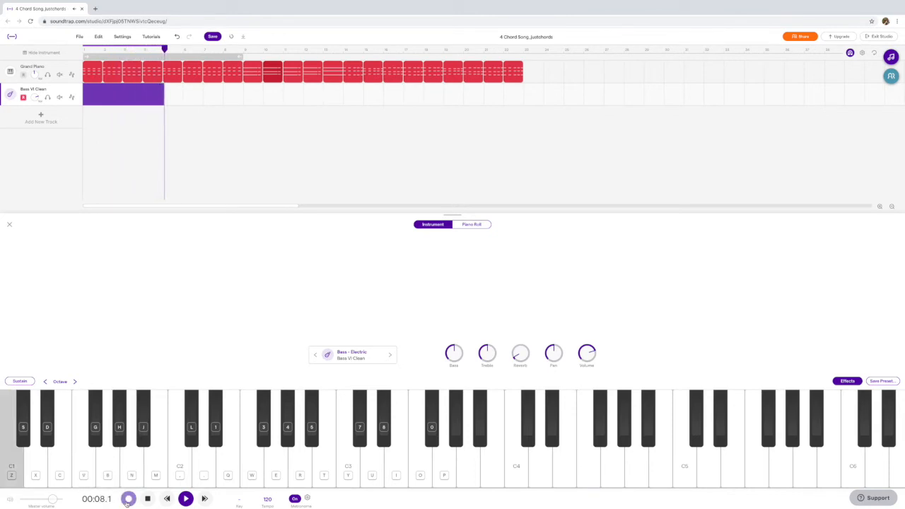
{"action": "key", "text": "b"}
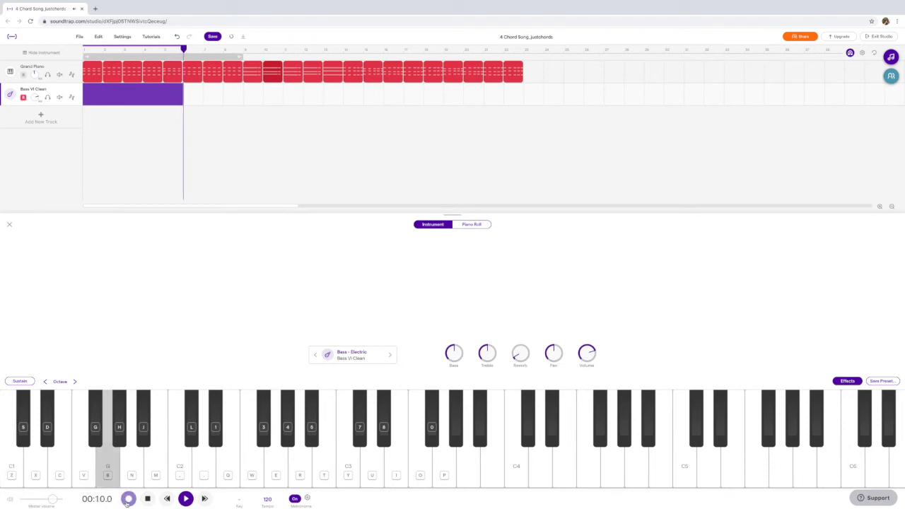
{"action": "key", "text": "b"}
{"action": "key", "text": "n"}
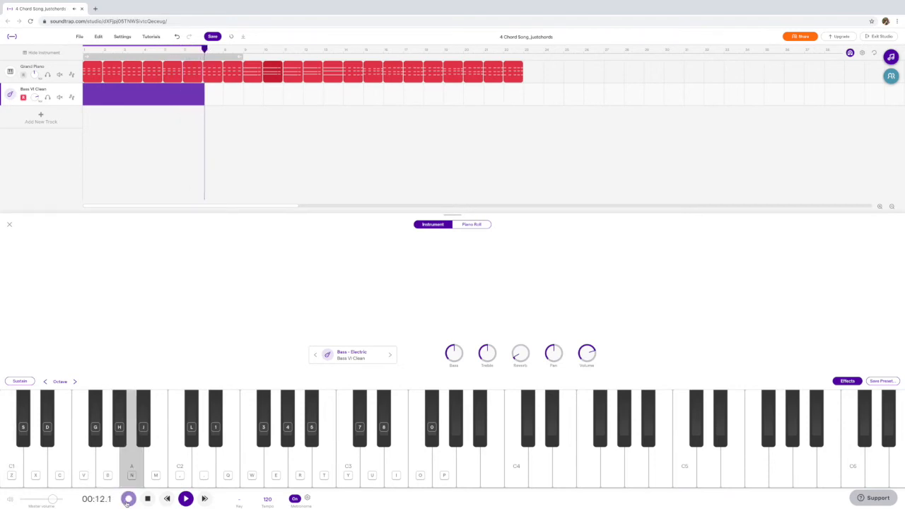
{"action": "key", "text": "v"}
{"action": "key", "text": "v"}
{"action": "left_click", "coordinate": [128, 499]}
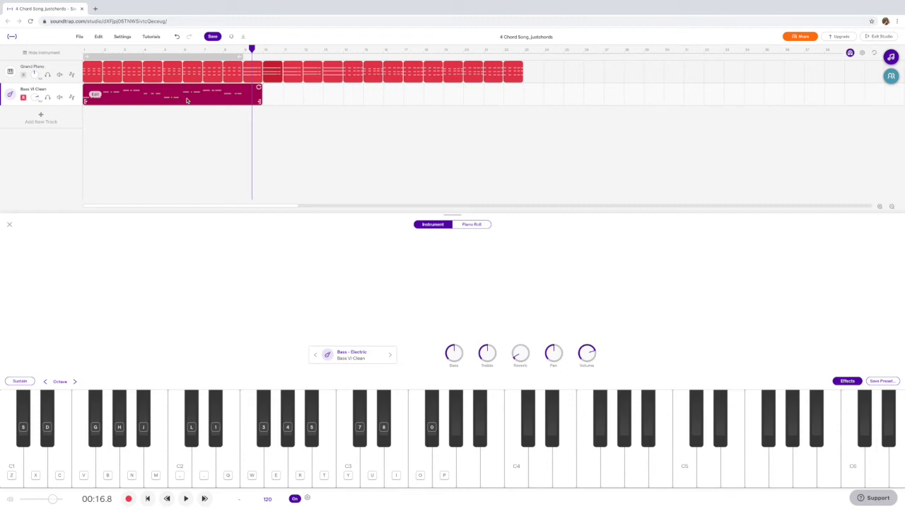
Open the recorded bass region in the piano roll and enlarge its notes horizontally
{"action": "double_click", "coordinate": [186, 100]}
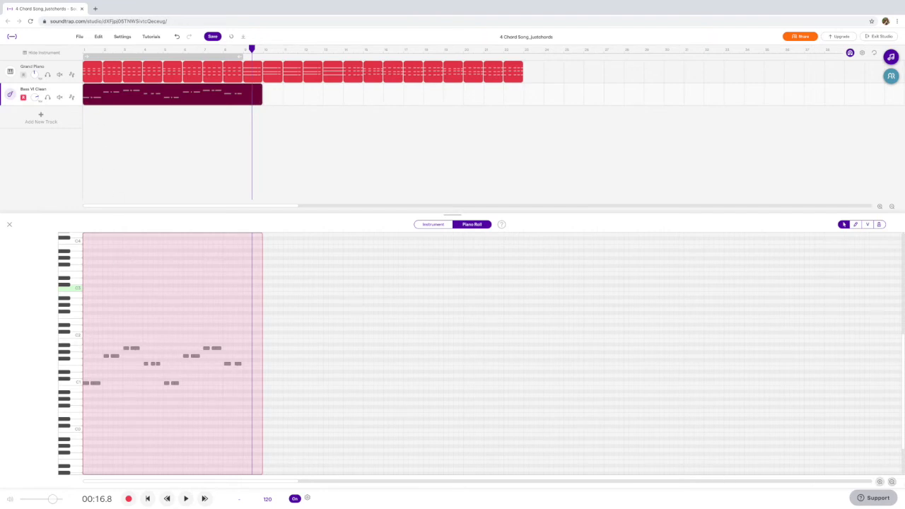
{"action": "left_click", "coordinate": [880, 481]}
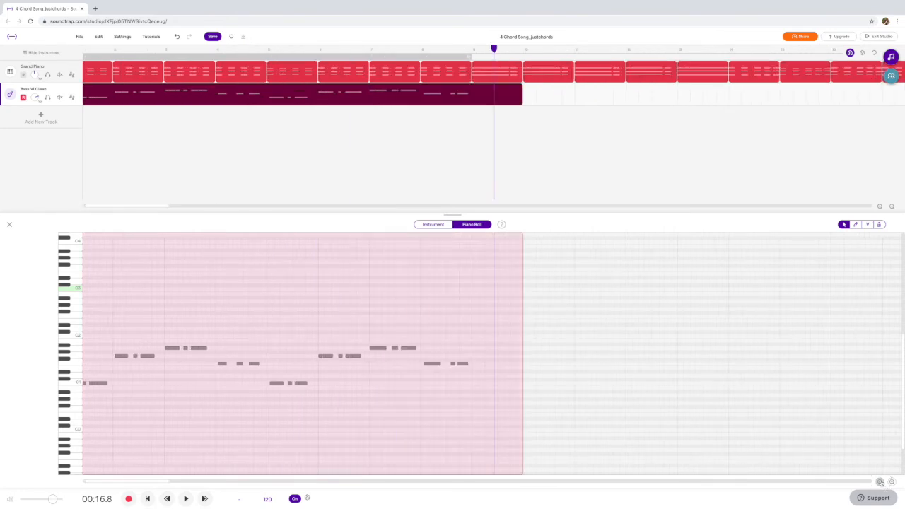
{"action": "left_click", "coordinate": [880, 482]}
{"action": "left_click", "coordinate": [892, 481]}
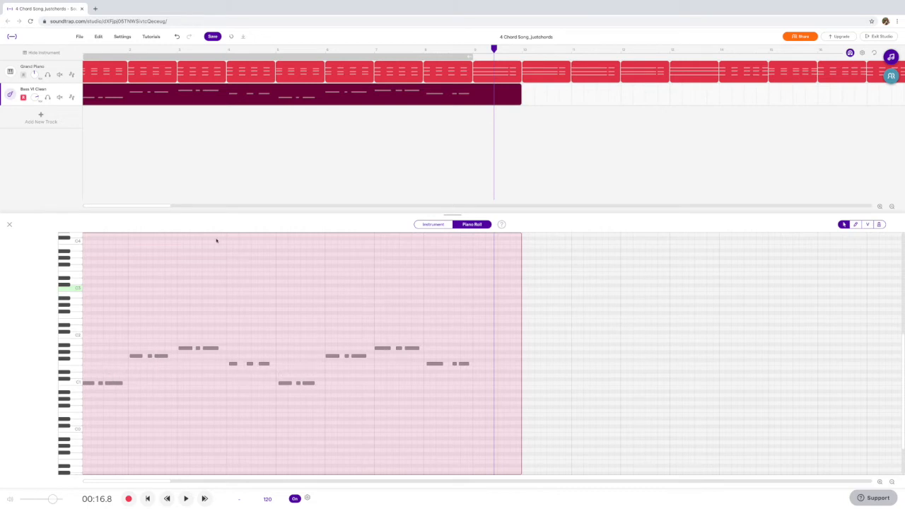
Return the playhead to the start of the song and play the first bar with the recorded bass
{"action": "scroll", "coordinate": [101, 243], "scroll_direction": "left", "scroll_amount": 1}
{"action": "left_click", "coordinate": [85, 49]}
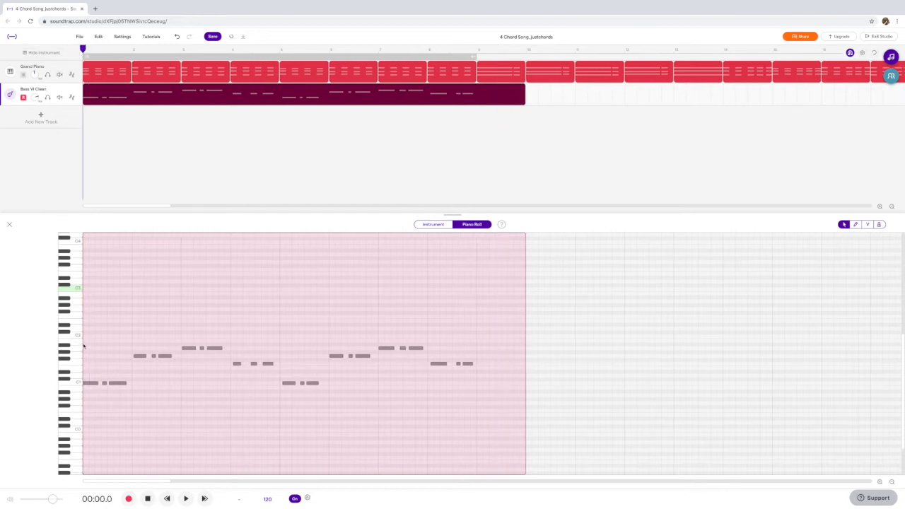
{"action": "key", "text": "space"}
Try to copy the three C1 notes of bar 1 onto the G1 notes in bar 2, and play the song from the start
{"action": "left_click", "coordinate": [136, 393]}
{"action": "left_click_drag", "start_coordinate": [136, 394], "coordinate": [89, 381]}
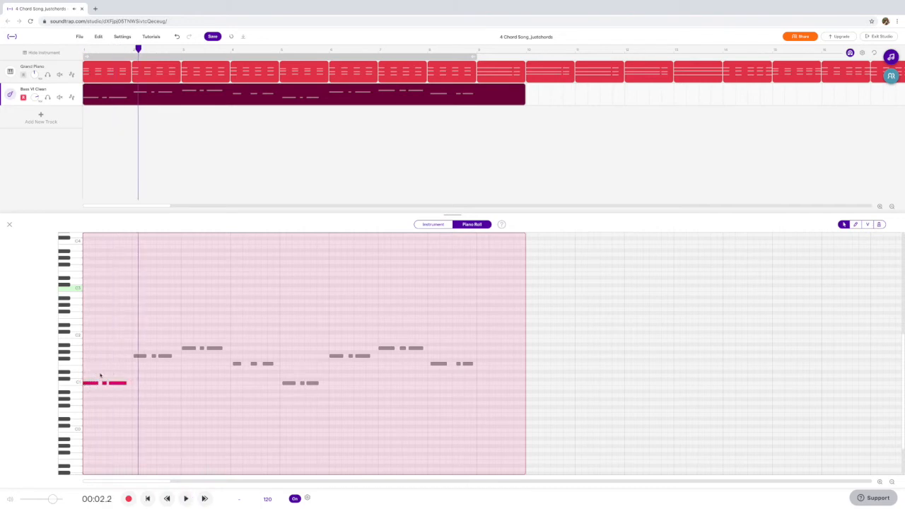
{"action": "key", "text": "p"}
{"action": "left_click_drag", "start_coordinate": [95, 385], "coordinate": [145, 356]}
{"action": "key", "text": "s"}
{"action": "key", "text": "Return"}
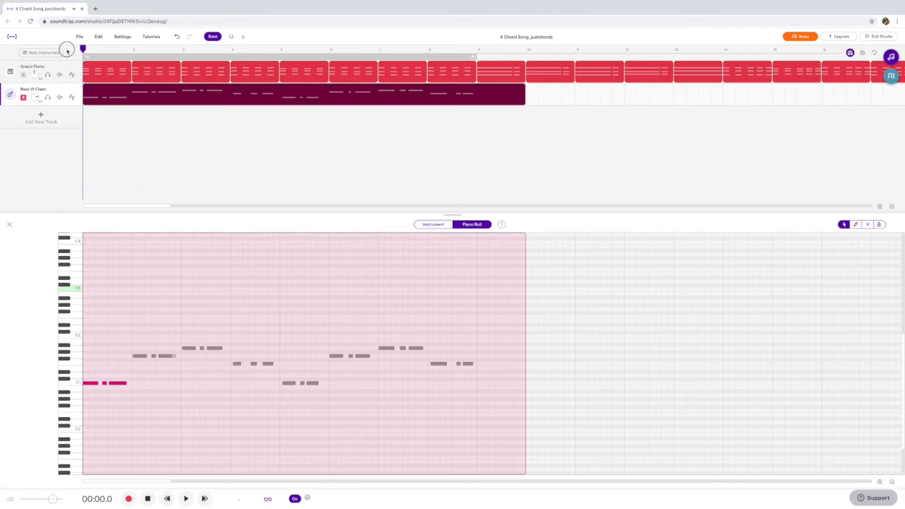
{"action": "key", "text": "space"}
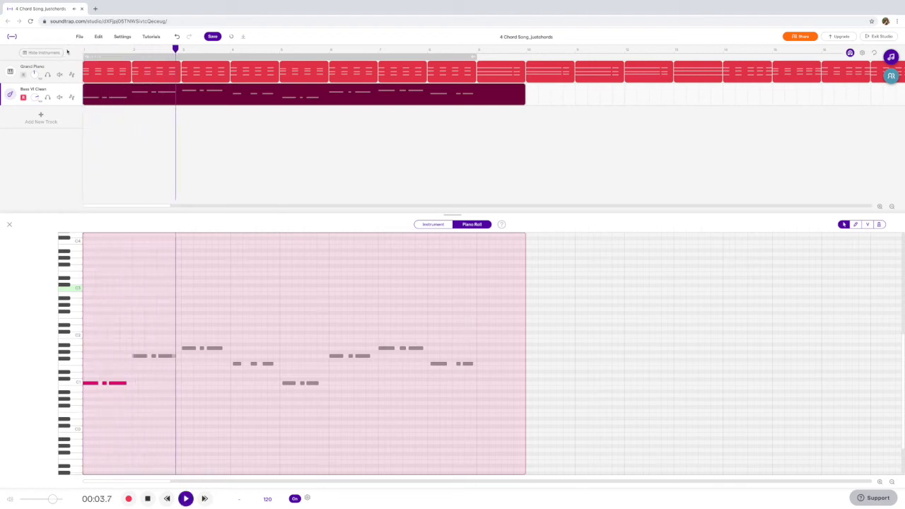
{"action": "key", "text": "space"}
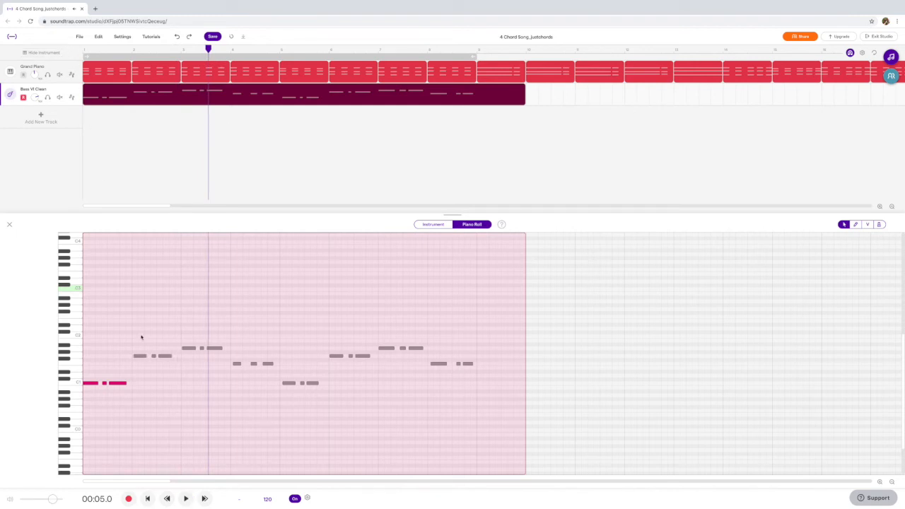
Quantize all recorded bass notes to 1/16
{"action": "left_click", "coordinate": [116, 362]}
{"action": "left_click_drag", "start_coordinate": [88, 307], "coordinate": [481, 424]}
{"action": "right_click", "coordinate": [212, 351]}
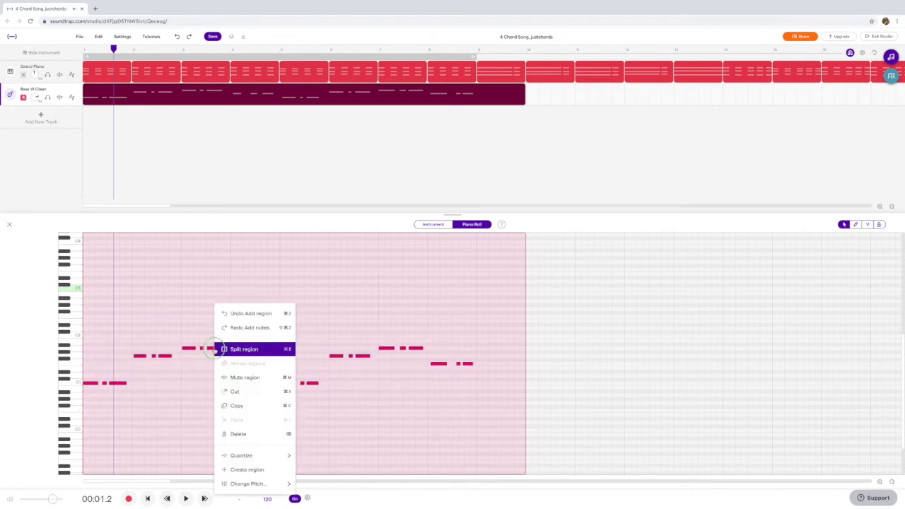
{"action": "mouse_move", "coordinate": [249, 456]}
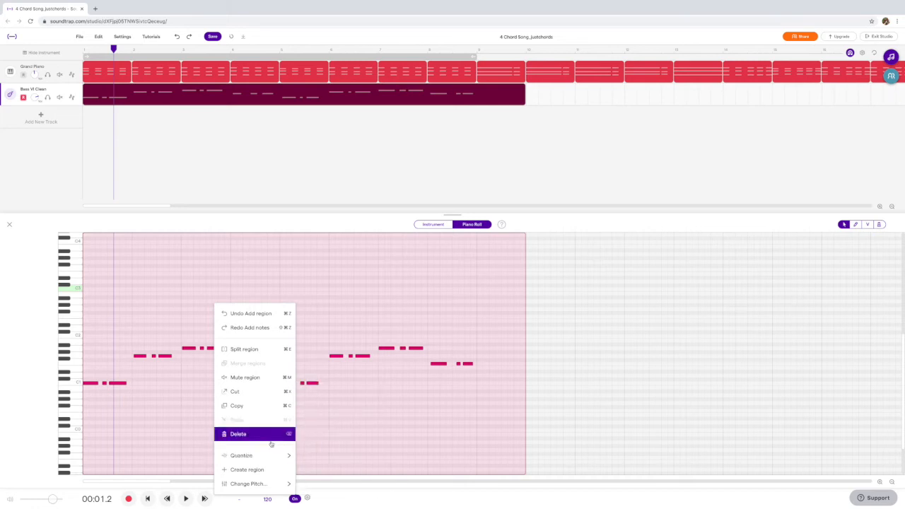
{"action": "left_click", "coordinate": [337, 422]}
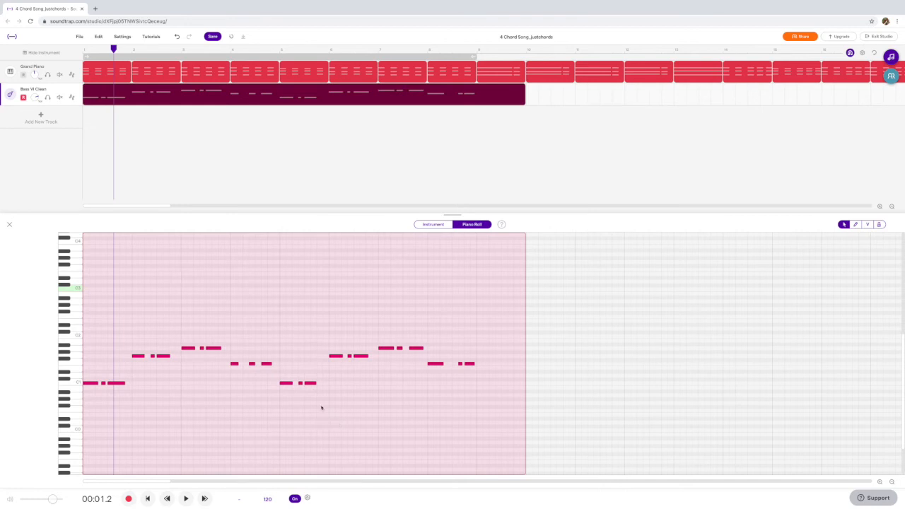
{"action": "left_click_drag", "start_coordinate": [88, 319], "coordinate": [507, 434]}
{"action": "right_click", "coordinate": [269, 364]}
{"action": "mouse_move", "coordinate": [324, 456]}
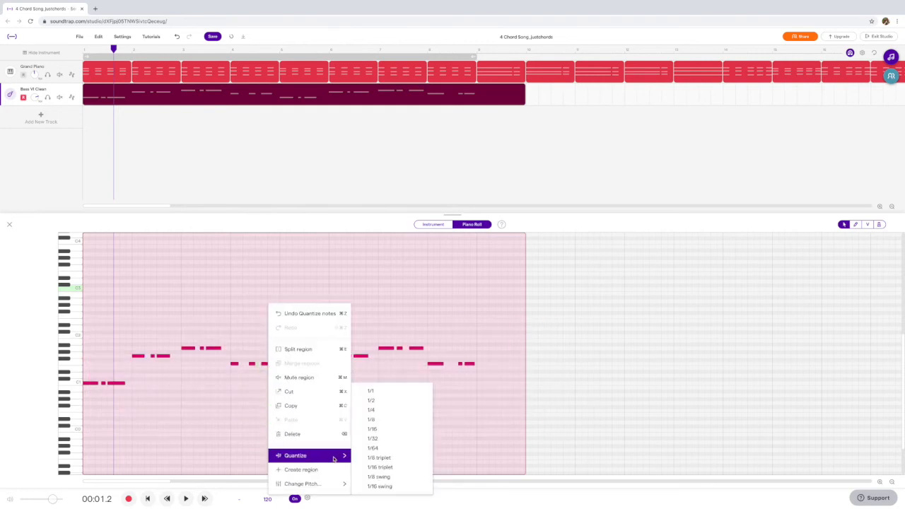
{"action": "left_click", "coordinate": [379, 429]}
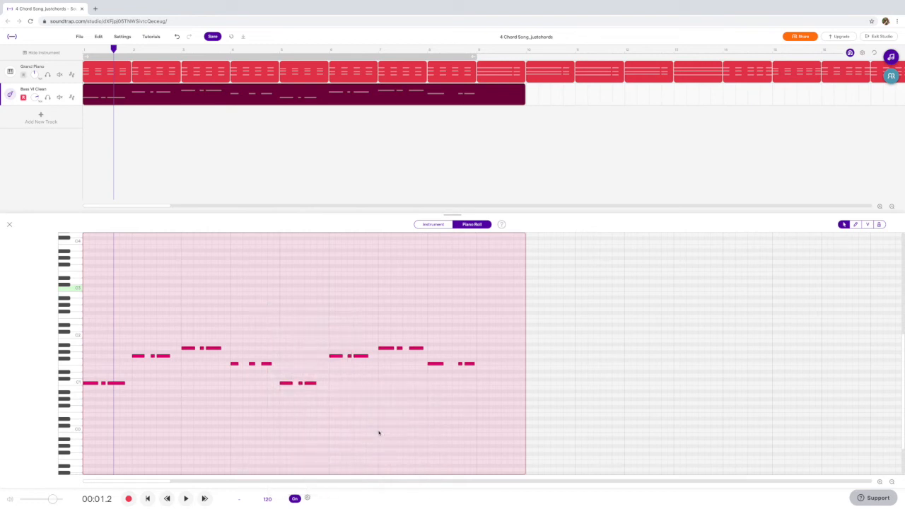
{"action": "left_click", "coordinate": [119, 319]}
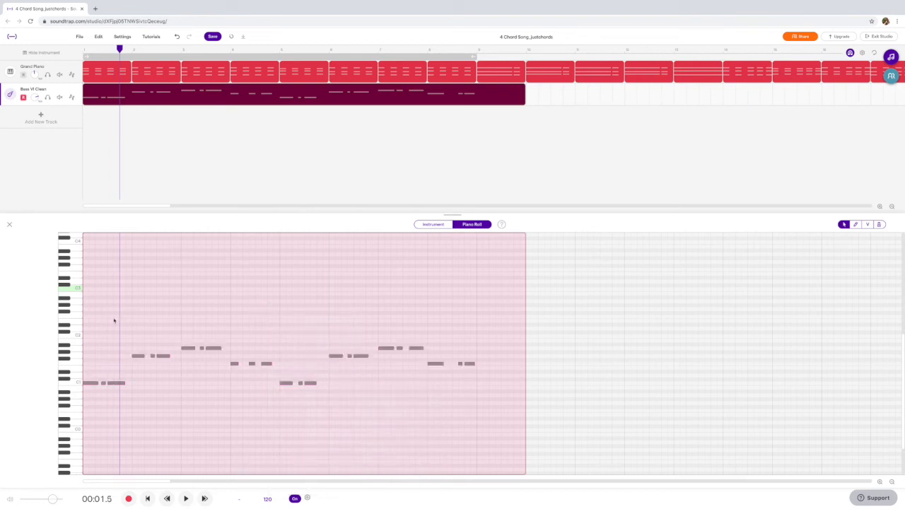
{"action": "left_click_drag", "start_coordinate": [91, 320], "coordinate": [517, 433]}
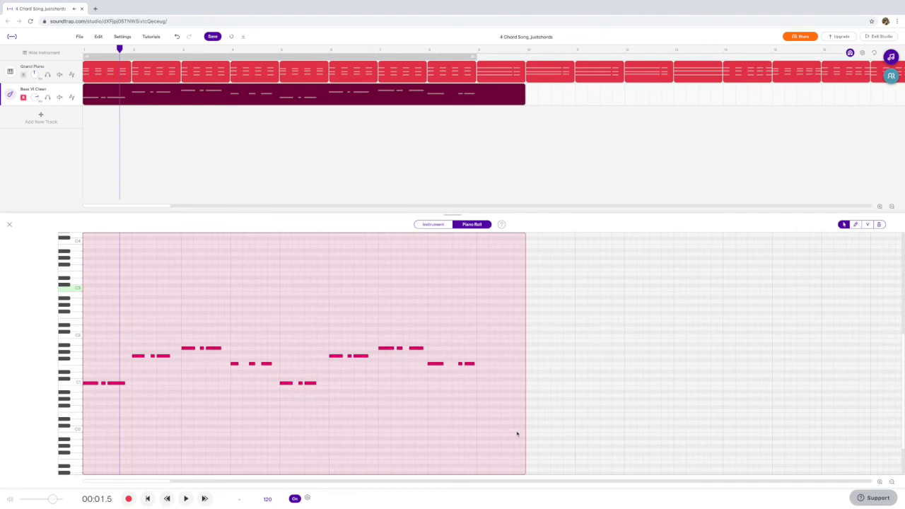
Replace the G1 notes in bar 2 with a copy of the three bar 1 notes, placed on G1 from the start of bar 2
{"action": "left_click_drag", "start_coordinate": [87, 356], "coordinate": [87, 375]}
{"action": "left_click", "coordinate": [134, 396]}
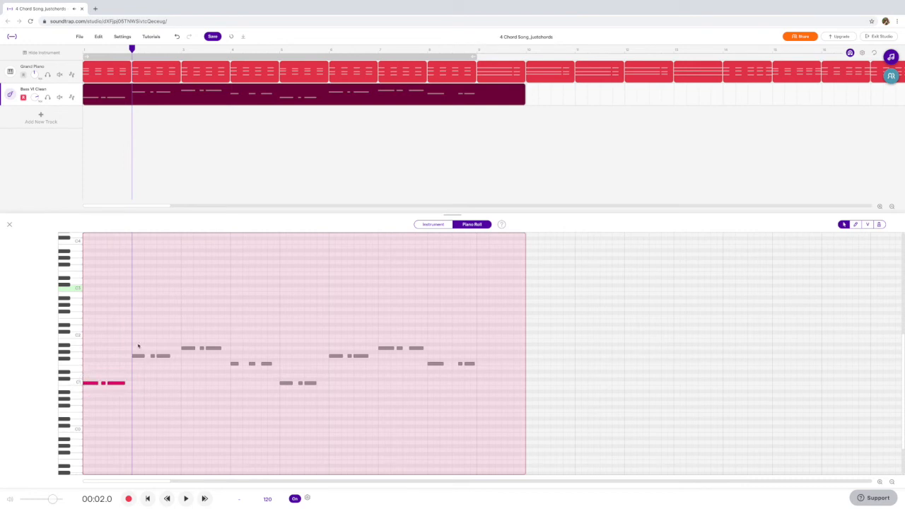
{"action": "left_click", "coordinate": [153, 357]}
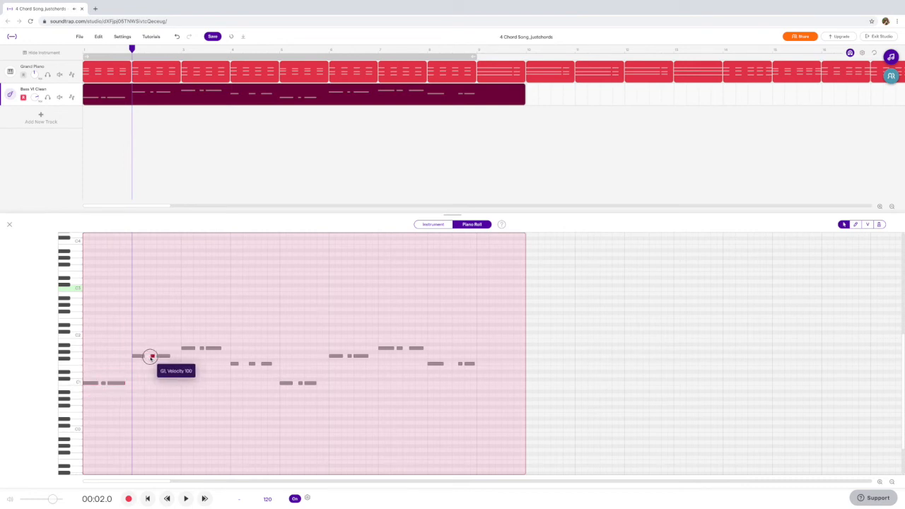
{"action": "left_click_drag", "start_coordinate": [141, 346], "coordinate": [167, 365]}
{"action": "key", "text": "Delete"}
{"action": "left_click_drag", "start_coordinate": [125, 400], "coordinate": [94, 382]}
{"action": "key", "text": "p"}
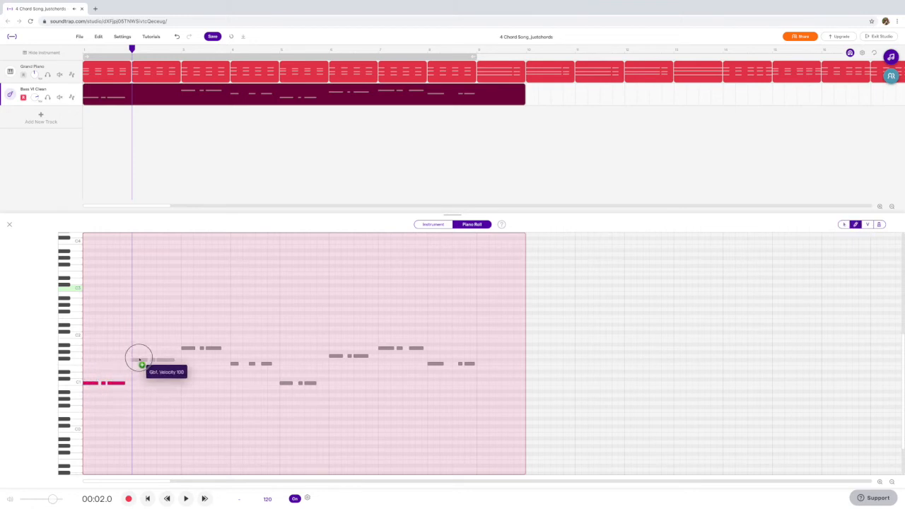
{"action": "left_click", "coordinate": [139, 356]}
{"action": "key", "text": "v"}
Replace the A1 notes in bar 3 with a copy of the bar 2 notes, placed on A1 from the start of bar 3
{"action": "left_click", "coordinate": [191, 339]}
{"action": "mouse_move", "coordinate": [189, 336]}
{"action": "left_mouse_down"}
{"action": "mouse_move", "coordinate": [228, 358]}
{"action": "mouse_move", "coordinate": [132, 347]}
{"action": "left_mouse_up"}
{"action": "key", "text": "Delete"}
{"action": "key", "text": "p"}
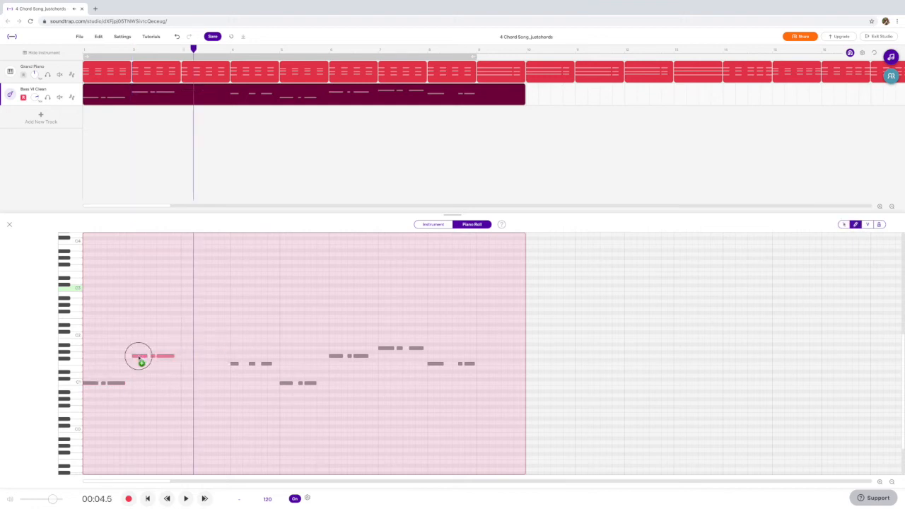
{"action": "left_click", "coordinate": [191, 350]}
{"action": "key", "text": "v"}
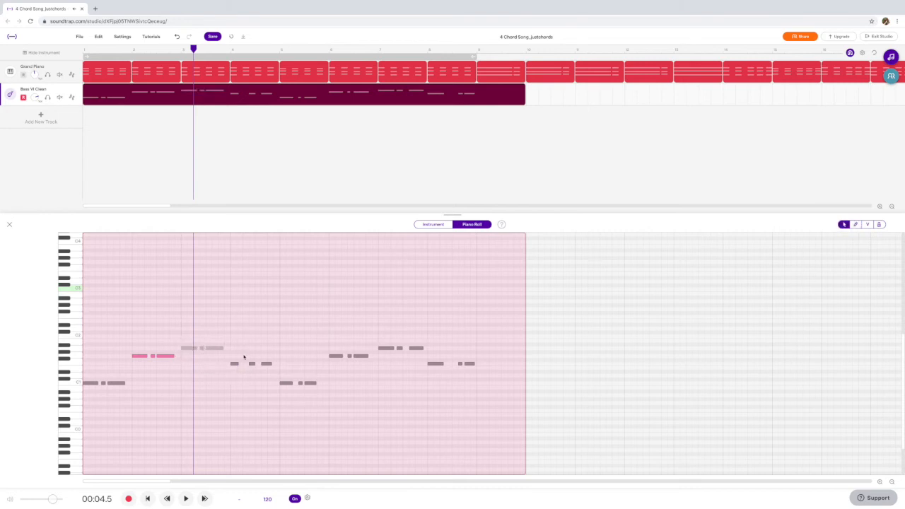
Replace the F1 notes in bar 4 with a copy of the bar 3 notes, placed on F1 from the start of bar 4
{"action": "left_click_drag", "start_coordinate": [232, 349], "coordinate": [190, 349]}
{"action": "key", "text": "p"}
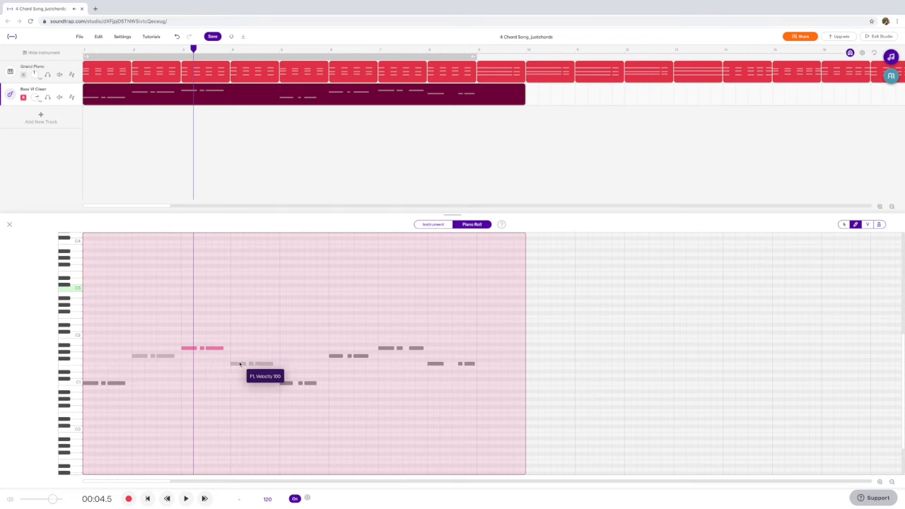
{"action": "left_click", "coordinate": [239, 363]}
{"action": "key", "text": "v"}
Delete the bass notes in bars 5 to 8 and fill those bars with a copy of the first four bars' notes
{"action": "left_click", "coordinate": [285, 376]}
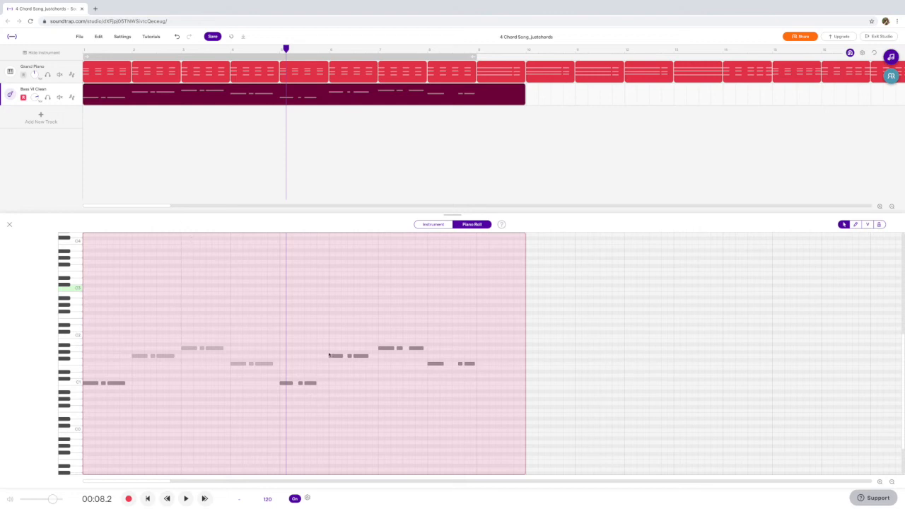
{"action": "left_click_drag", "start_coordinate": [467, 410], "coordinate": [285, 325]}
{"action": "key", "text": "Delete"}
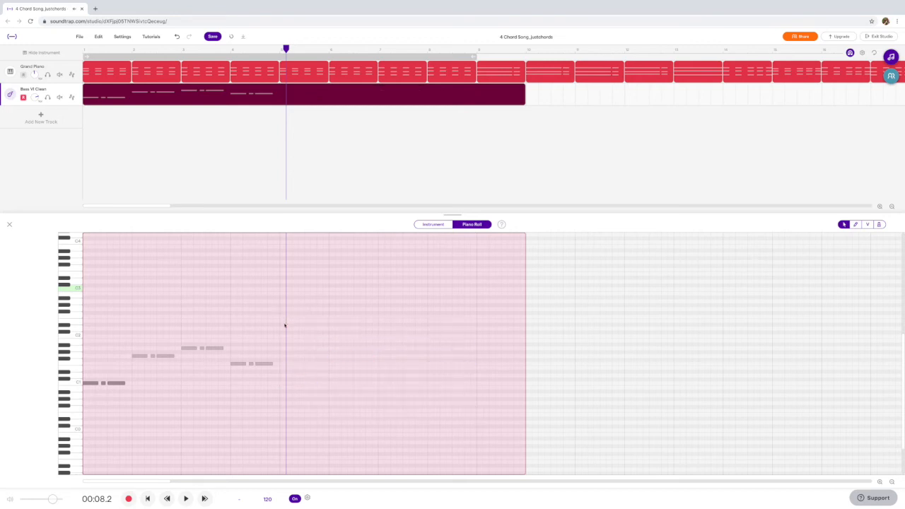
{"action": "scroll", "coordinate": [251, 406], "scroll_direction": "right", "scroll_amount": 3}
{"action": "scroll", "coordinate": [286, 390], "scroll_direction": "left", "scroll_amount": 3}
{"action": "left_click_drag", "start_coordinate": [278, 391], "coordinate": [83, 338]}
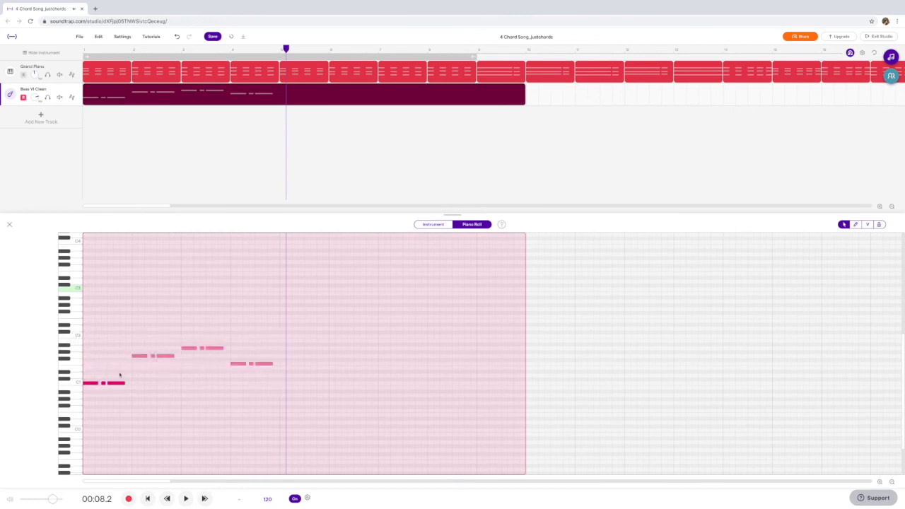
{"action": "left_click_drag", "start_coordinate": [122, 382], "coordinate": [323, 384]}
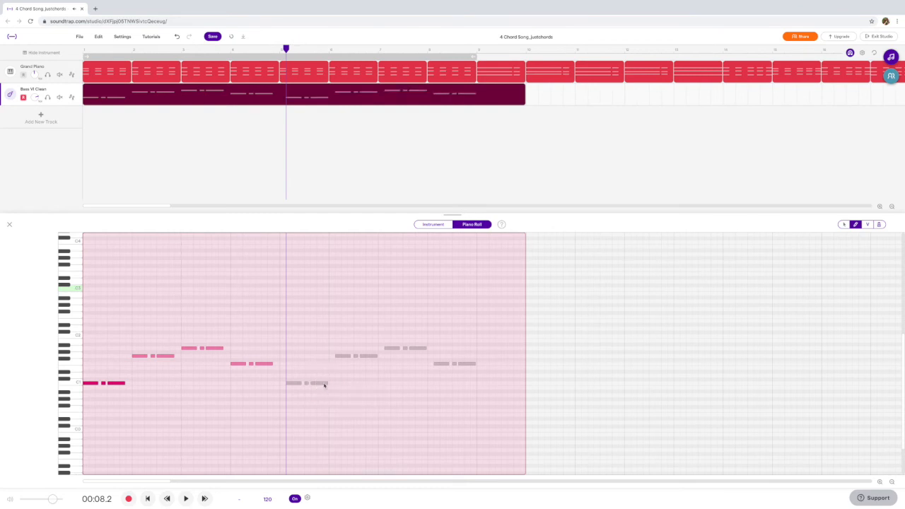
Play the song from the start into bar 5 and switch the metronome off
{"action": "key", "text": "Return"}
{"action": "key", "text": "space"}
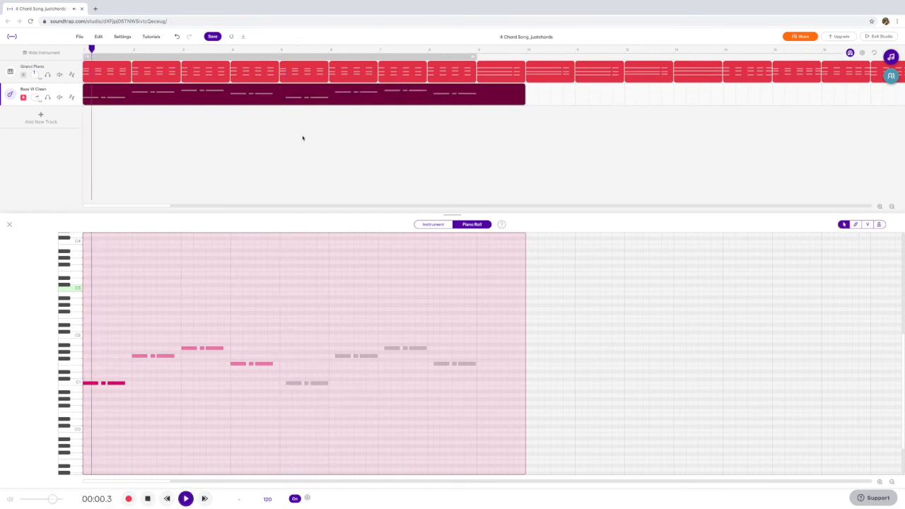
{"action": "left_click", "coordinate": [295, 499]}
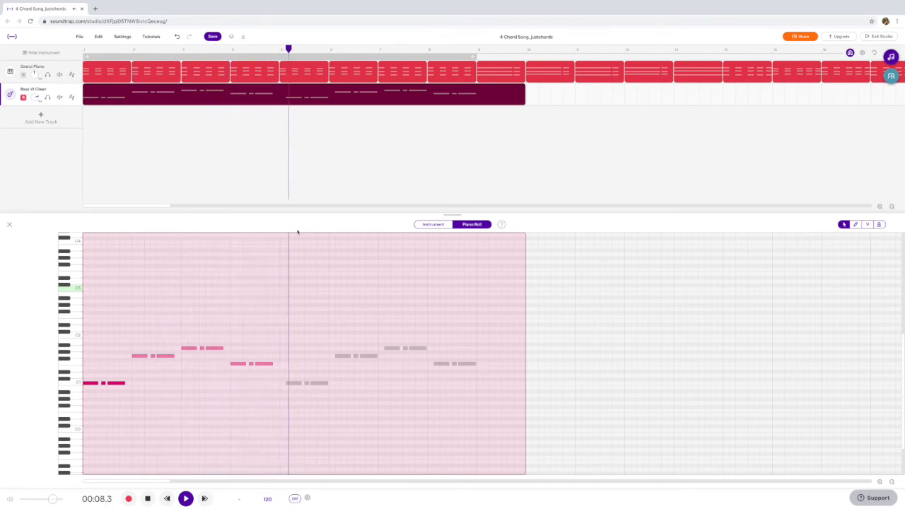
{"action": "key", "text": "space"}
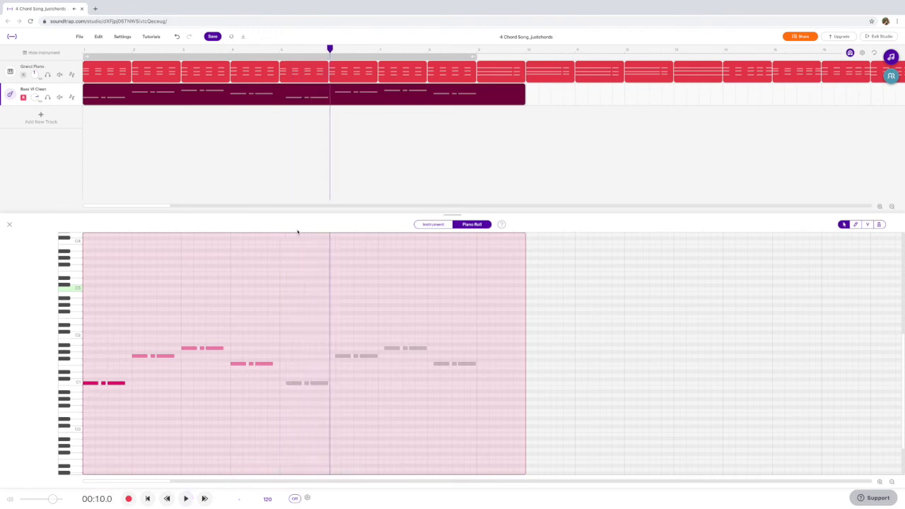
Align the copied bass notes with the start of bar 5 and trim the bass region's end to the start of bar 9
{"action": "left_click_drag", "start_coordinate": [291, 336], "coordinate": [489, 394]}
{"action": "left_click_drag", "start_coordinate": [291, 384], "coordinate": [287, 386]}
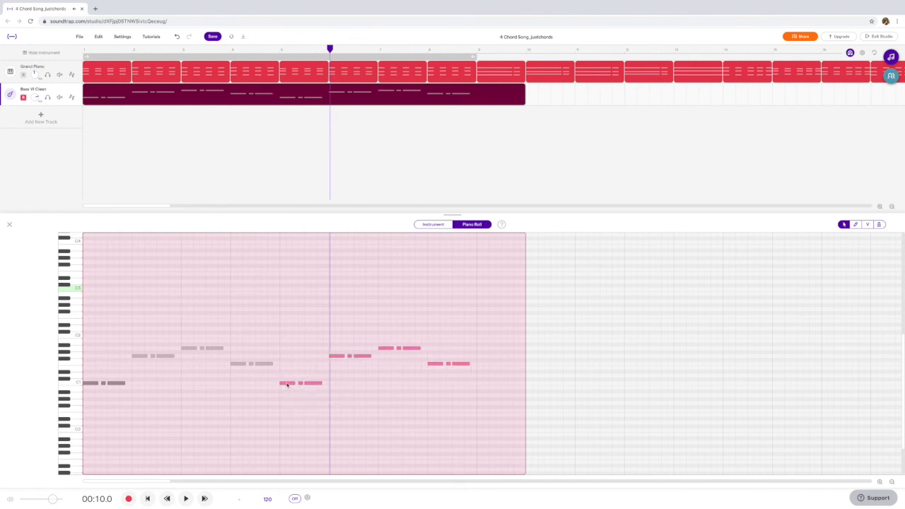
{"action": "scroll", "coordinate": [369, 121], "scroll_direction": "right", "scroll_amount": 2}
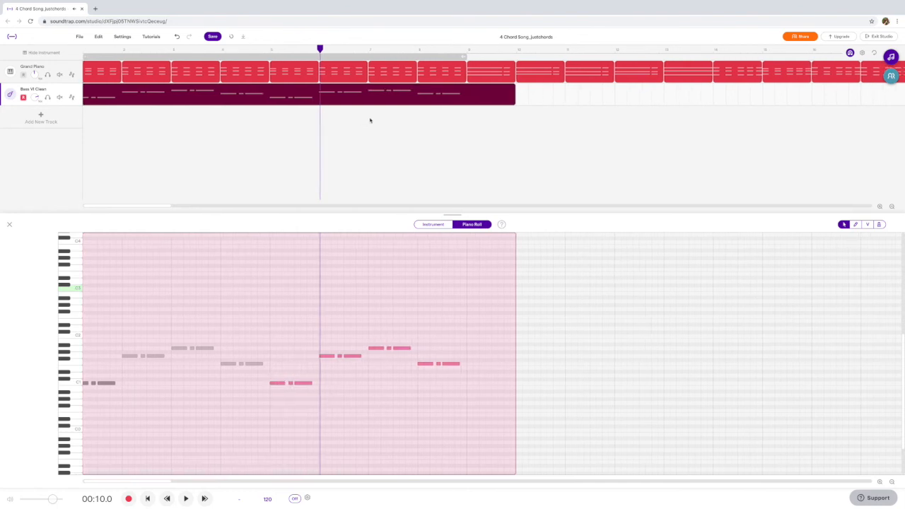
{"action": "scroll", "coordinate": [366, 107], "scroll_direction": "right", "scroll_amount": 3}
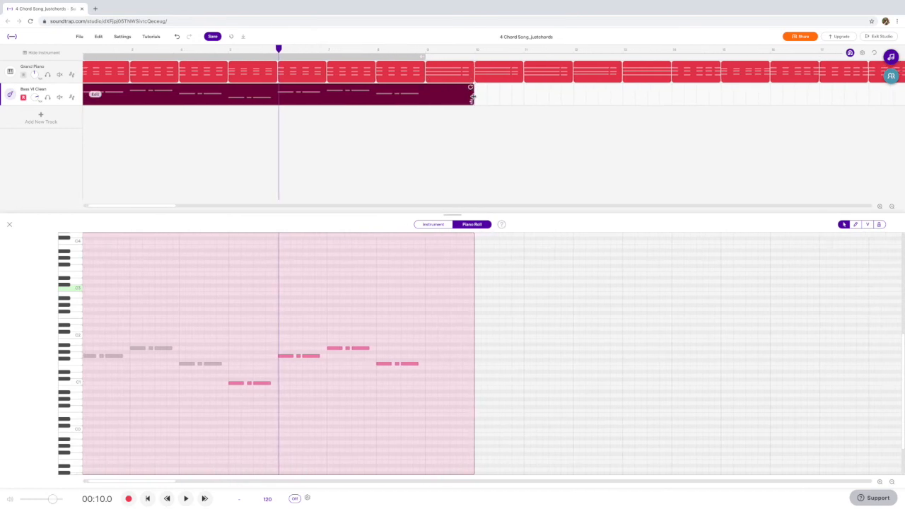
{"action": "left_click_drag", "start_coordinate": [473, 102], "coordinate": [423, 101]}
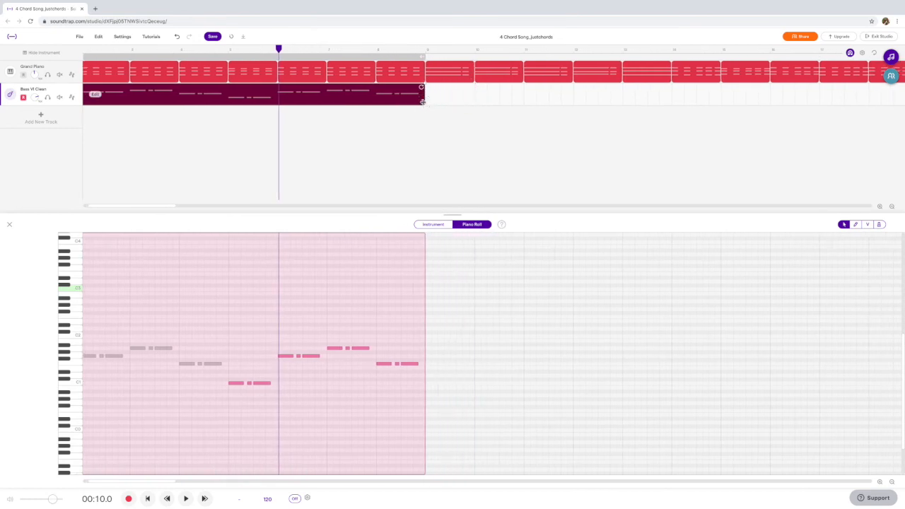
Create a new empty region on the Bass VI Clean track in bar 9
{"action": "left_click", "coordinate": [433, 98]}
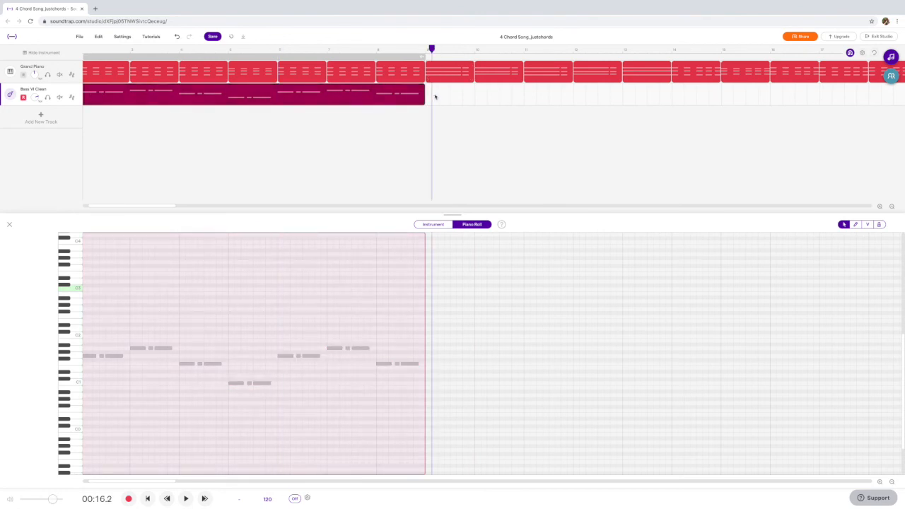
{"action": "right_click", "coordinate": [433, 97]}
{"action": "left_click", "coordinate": [484, 260]}
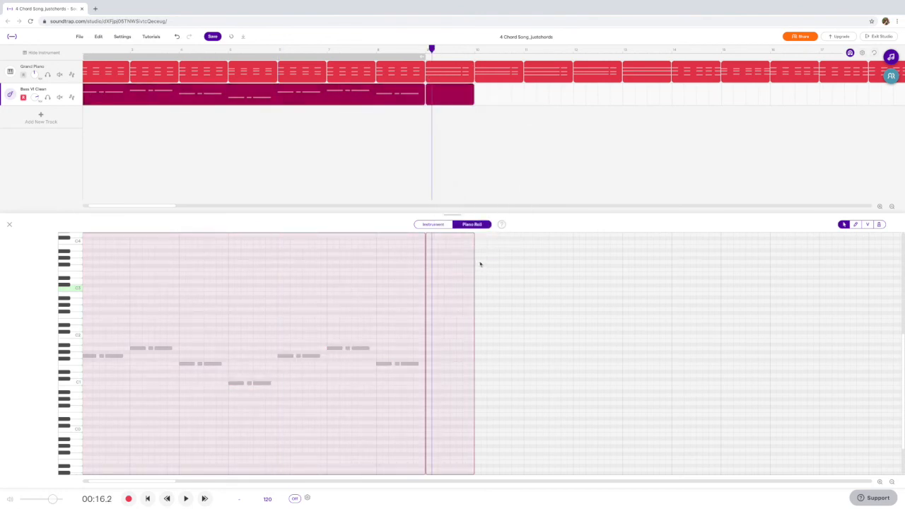
Record two groups of three short C1 notes in bar 9 of the bass track and open the recorded region in the piano roll
{"action": "left_click", "coordinate": [433, 224]}
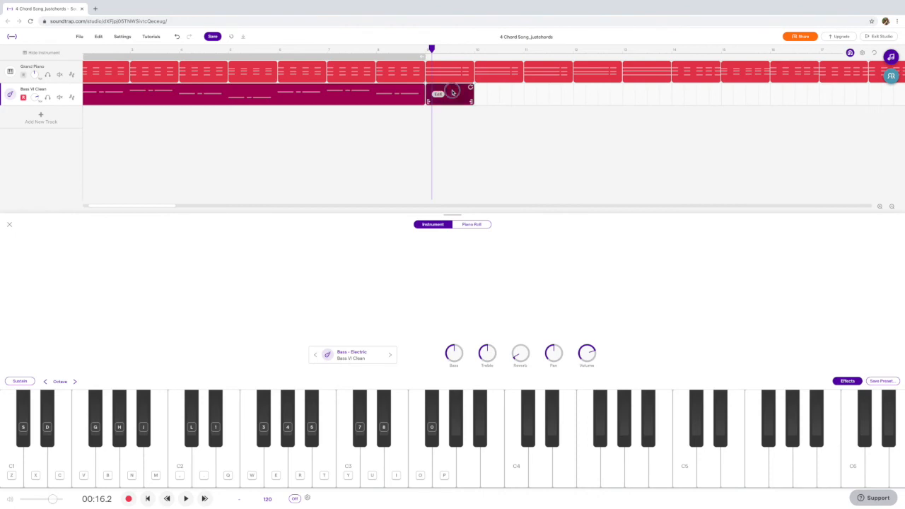
{"action": "left_click_drag", "start_coordinate": [431, 48], "coordinate": [425, 48]}
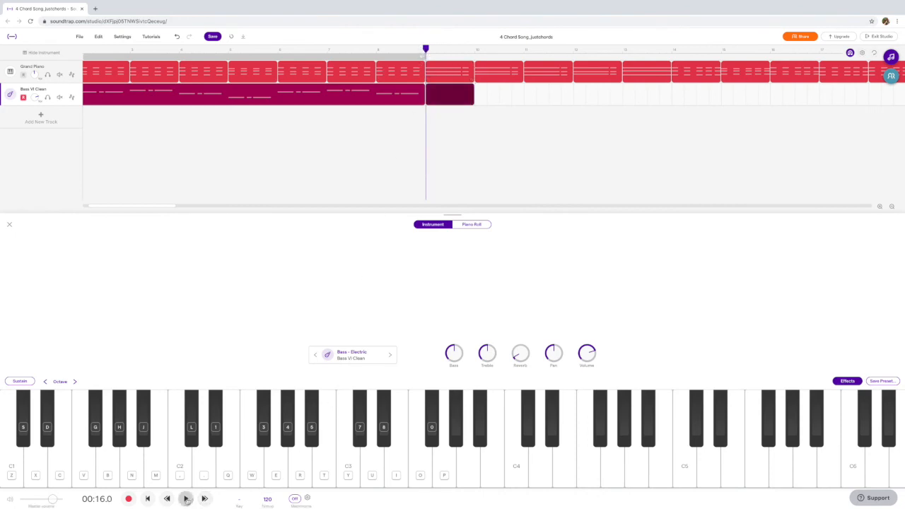
{"action": "left_click", "coordinate": [128, 499]}
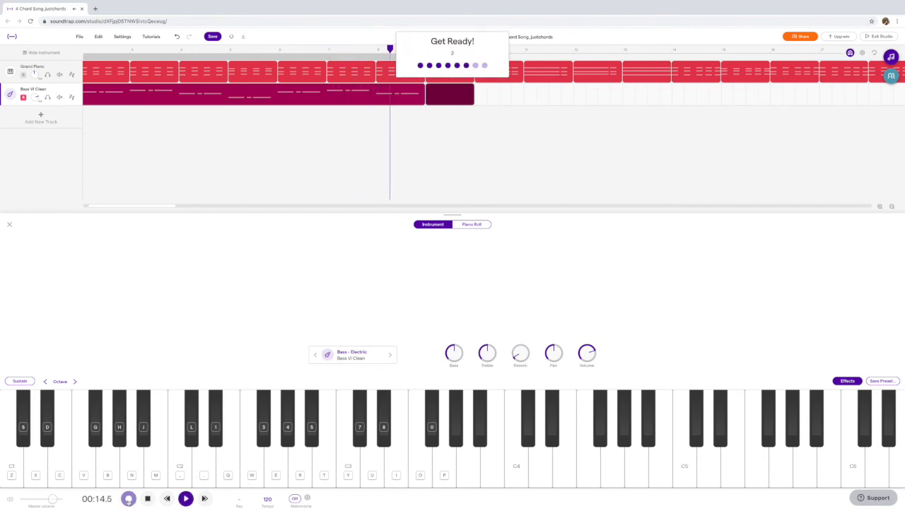
{"action": "key", "text": "z"}
{"action": "key", "text": "z"}
{"action": "left_click", "coordinate": [129, 499]}
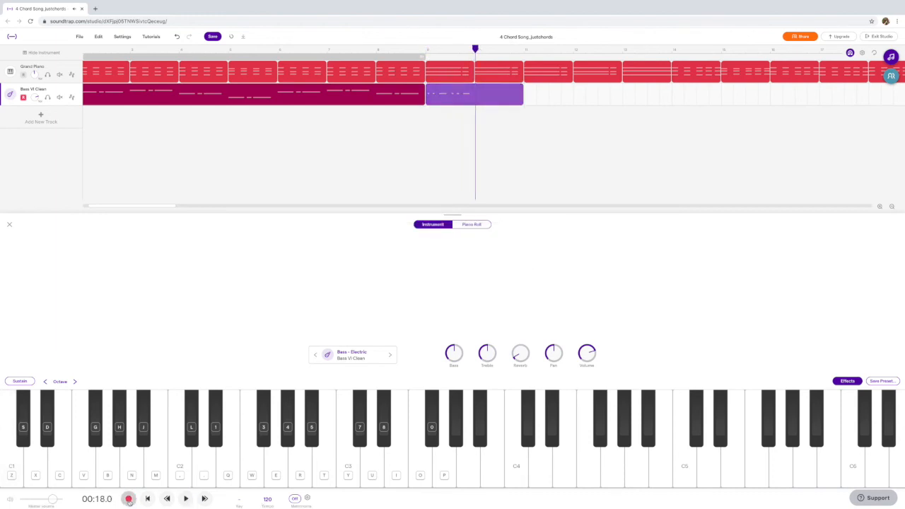
{"action": "double_click", "coordinate": [460, 98]}
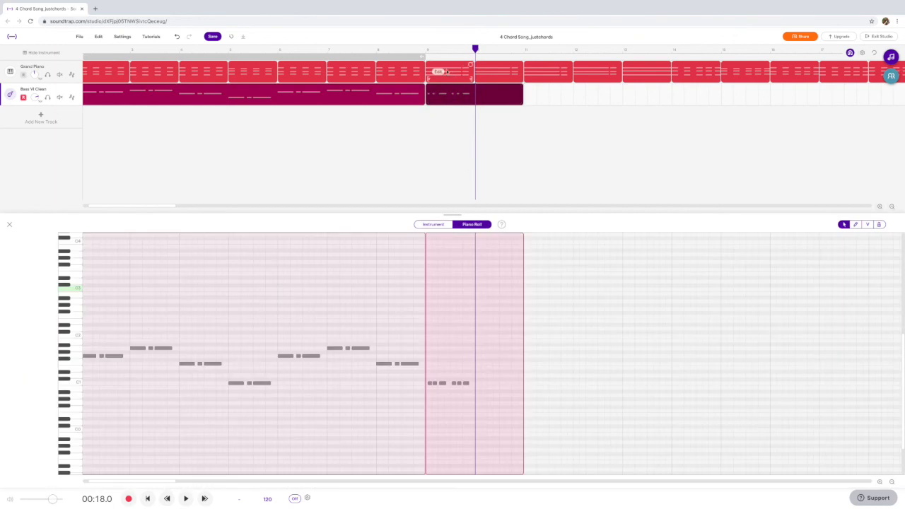
Move the six recorded short notes in bar 9 up from C1 to A1 and align them with the bar's start
{"action": "scroll", "coordinate": [440, 398], "scroll_direction": "up", "scroll_amount": 1}
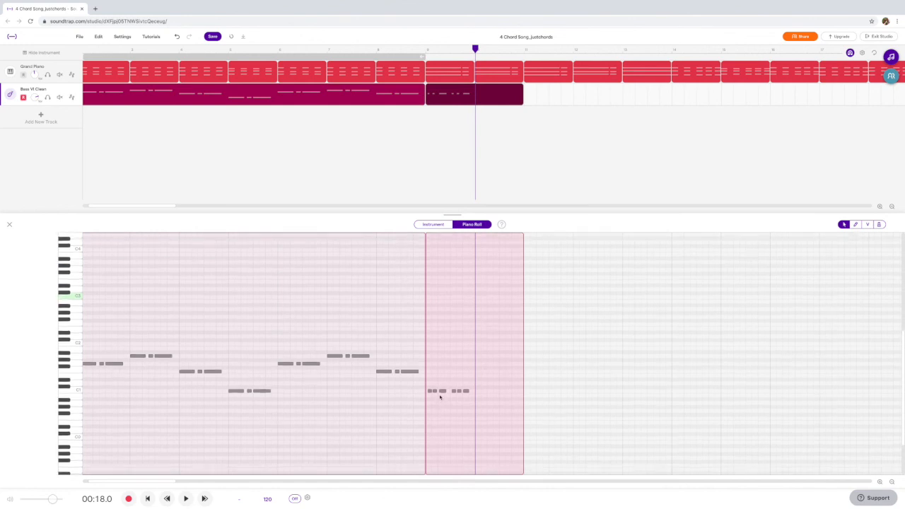
{"action": "scroll", "coordinate": [440, 398], "scroll_direction": "down", "scroll_amount": 1}
{"action": "left_click_drag", "start_coordinate": [472, 403], "coordinate": [429, 387]}
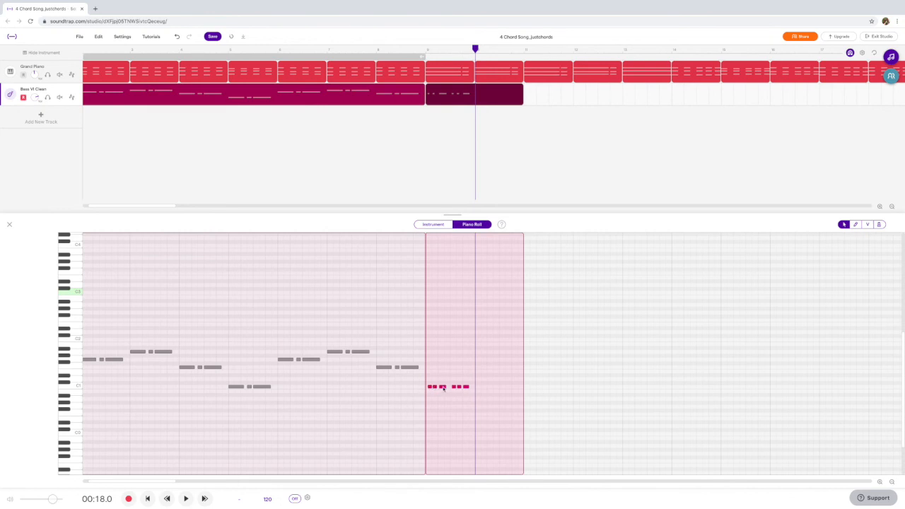
{"action": "left_click_drag", "start_coordinate": [444, 388], "coordinate": [441, 376]}
{"action": "left_click_drag", "start_coordinate": [443, 371], "coordinate": [443, 353]}
{"action": "left_click", "coordinate": [99, 313]}
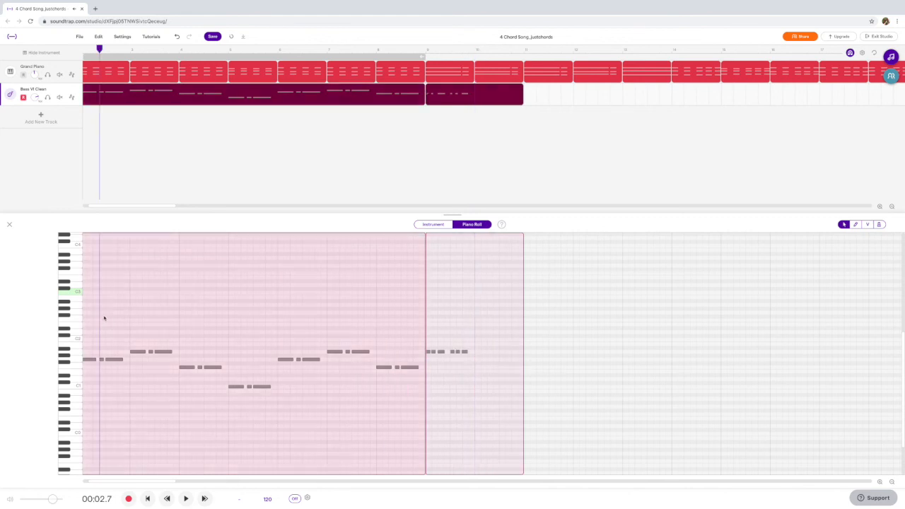
Check the Grand Piano chords, trim the newest bass region to bar 9 only, and repeat it into bar 10
{"action": "left_click_drag", "start_coordinate": [502, 428], "coordinate": [504, 395]}
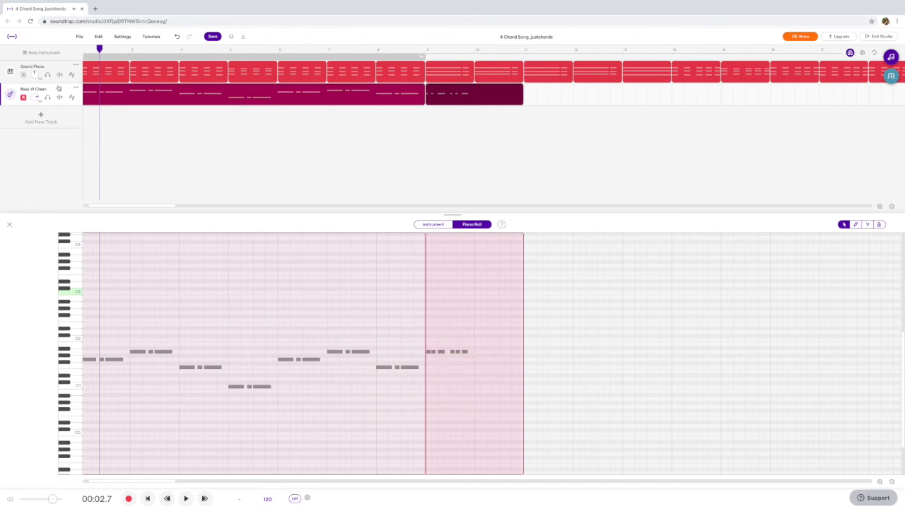
{"action": "left_click", "coordinate": [57, 67]}
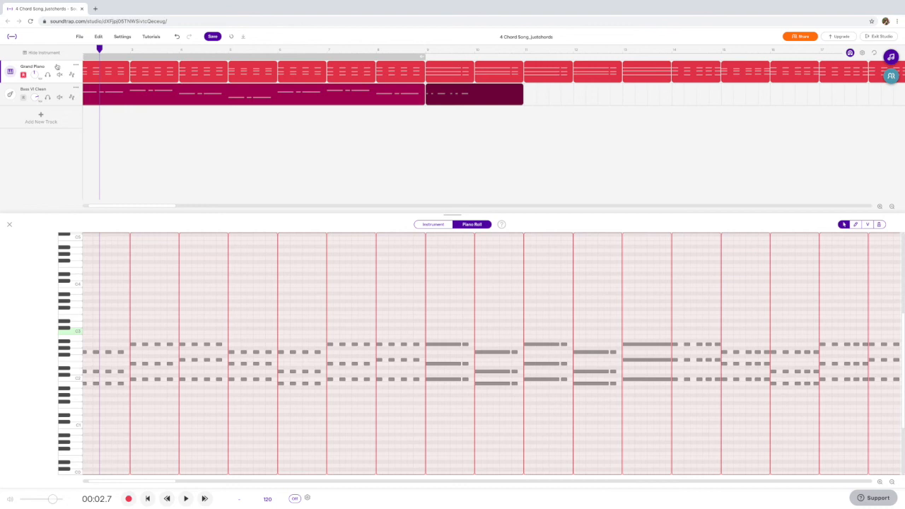
{"action": "left_click_drag", "start_coordinate": [520, 101], "coordinate": [472, 100]}
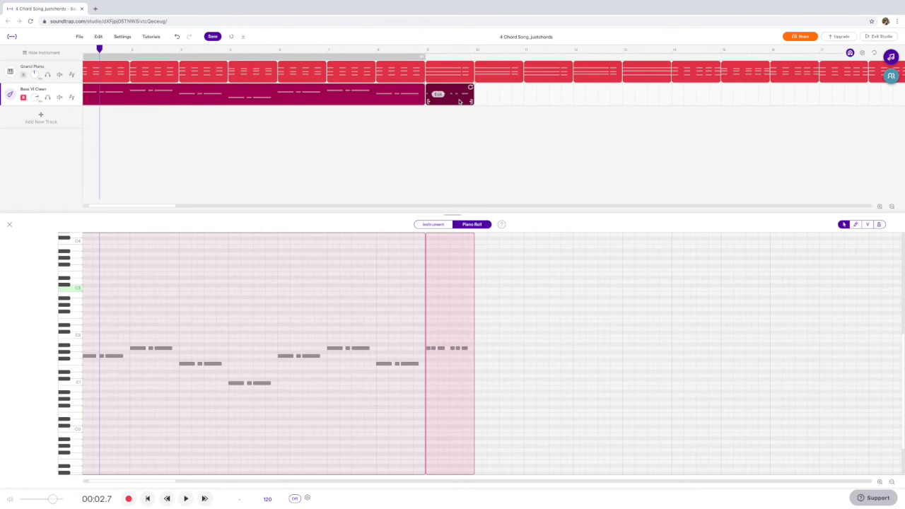
{"action": "left_click_drag", "start_coordinate": [470, 101], "coordinate": [510, 102]}
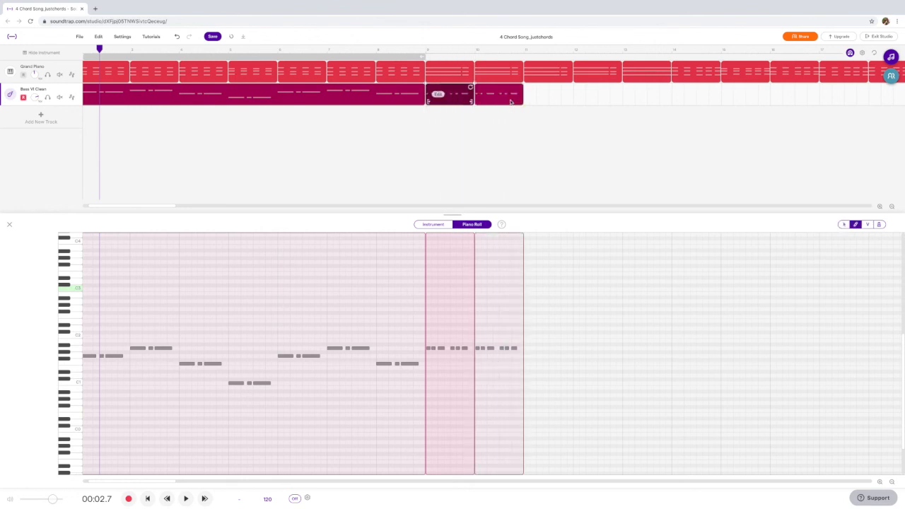
Lower all the copied bass notes in bar 10 to G1
{"action": "left_click", "coordinate": [477, 342]}
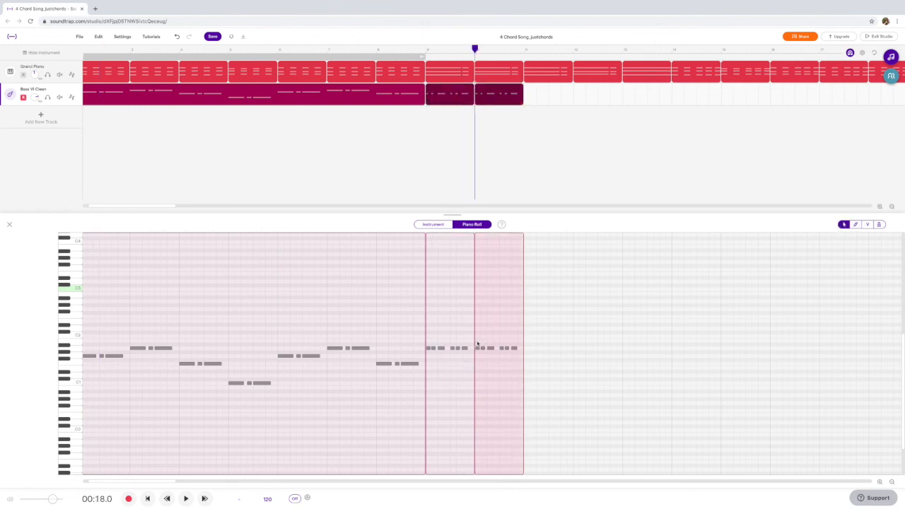
{"action": "mouse_move", "coordinate": [477, 341]}
{"action": "left_mouse_down"}
{"action": "mouse_move", "coordinate": [516, 363]}
{"action": "mouse_move", "coordinate": [480, 356]}
{"action": "left_mouse_up"}
{"action": "left_click", "coordinate": [493, 346]}
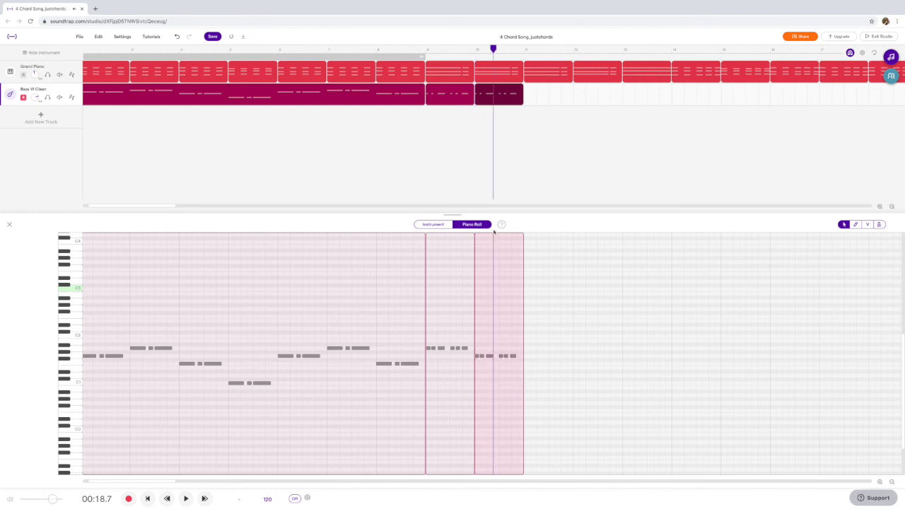
Remove the third note in bar 10 and fill its place with copies of the following two short notes
{"action": "left_click", "coordinate": [439, 349]}
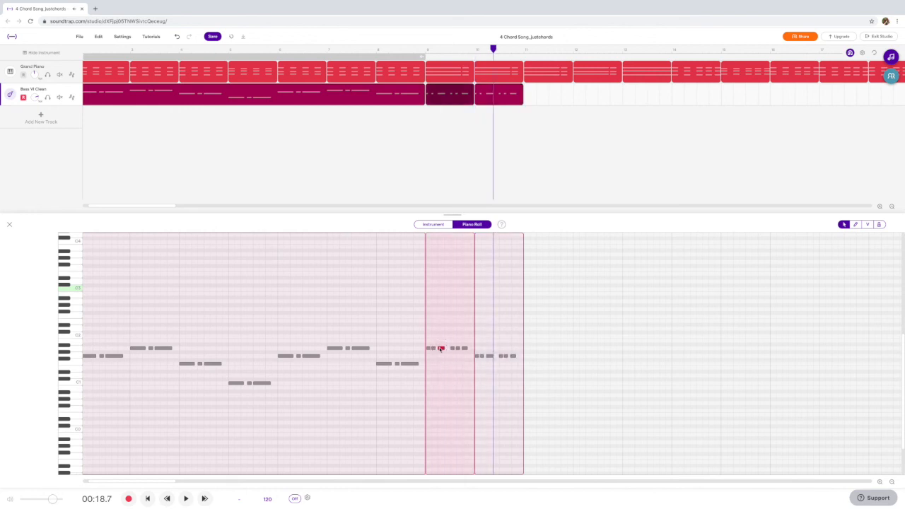
{"action": "left_click", "coordinate": [489, 356]}
{"action": "left_click_drag", "start_coordinate": [513, 361], "coordinate": [514, 356]}
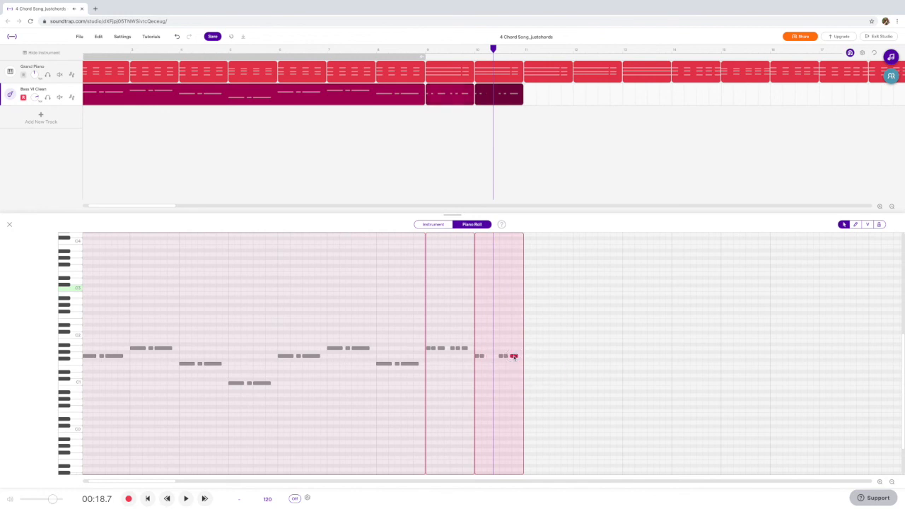
{"action": "left_click", "coordinate": [502, 356]}
{"action": "key", "text": "alt"}
{"action": "left_click_drag", "start_coordinate": [501, 357], "coordinate": [491, 357]}
Play the song from just before bar 9 into bar 11 to hear the edited bass rhythm
{"action": "left_click", "coordinate": [419, 48]}
{"action": "key", "text": "space"}
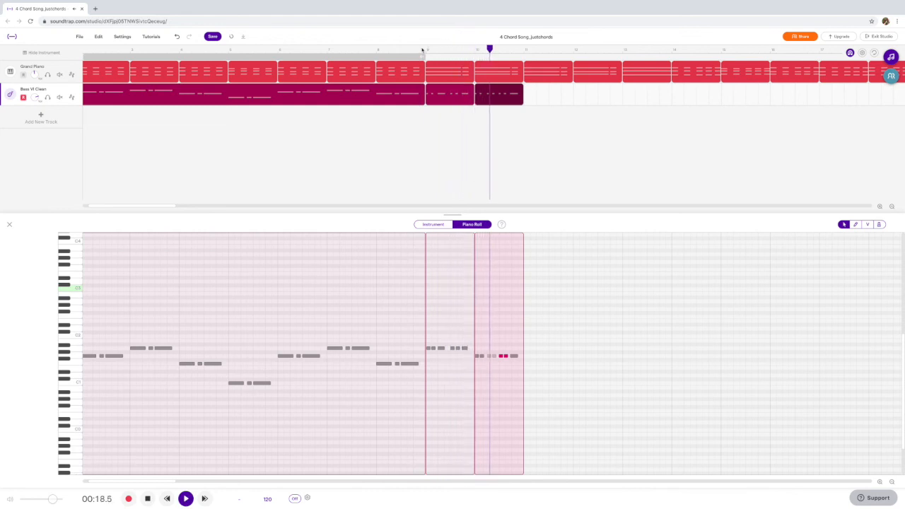
{"action": "key", "text": "space"}
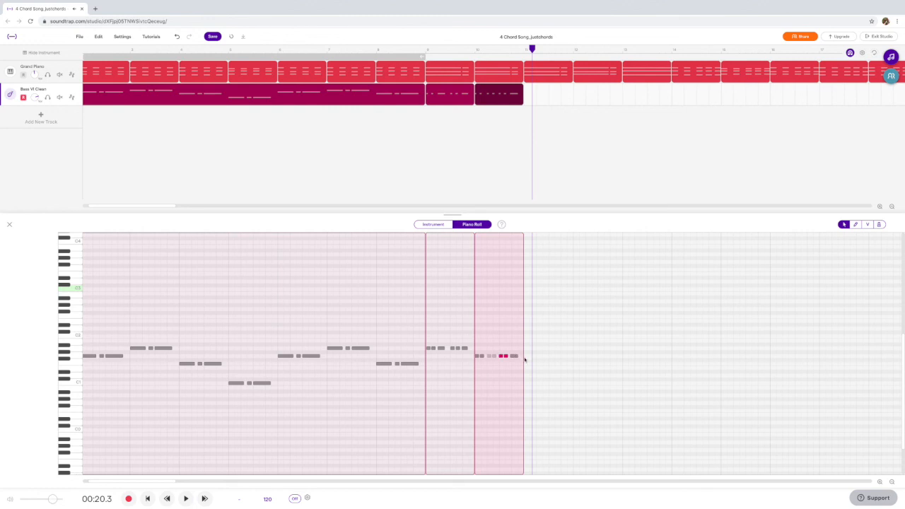
Delete the short bass notes in bars 9 and 10
{"action": "mouse_move", "coordinate": [514, 366]}
{"action": "left_mouse_down"}
{"action": "mouse_move", "coordinate": [478, 346]}
{"action": "mouse_move", "coordinate": [428, 340]}
{"action": "mouse_move", "coordinate": [502, 357]}
{"action": "left_mouse_up"}
{"action": "key", "text": "Delete"}
{"action": "key", "text": "Delete"}
{"action": "left_click", "coordinate": [496, 345]}
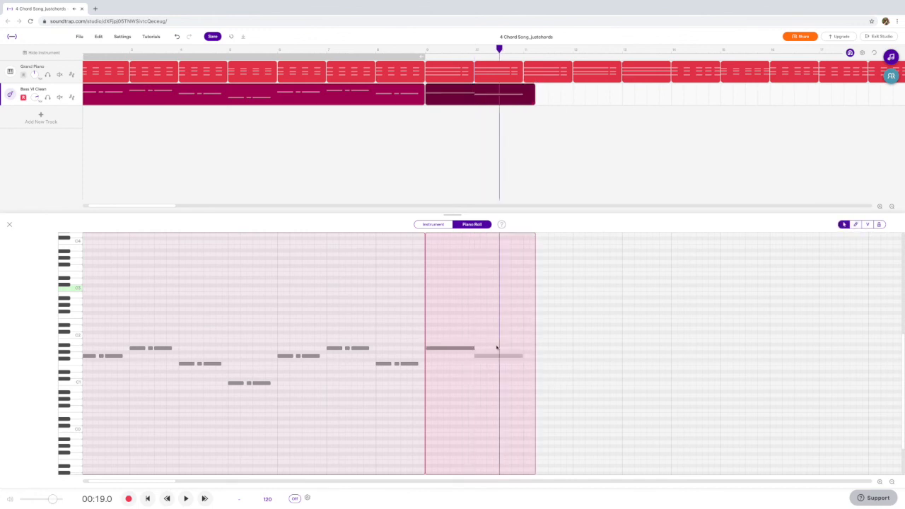
Undo the last two bass edits and draw one bar-long G1 note in the empty bar 10 region
{"action": "key", "text": "ctrl+z"}
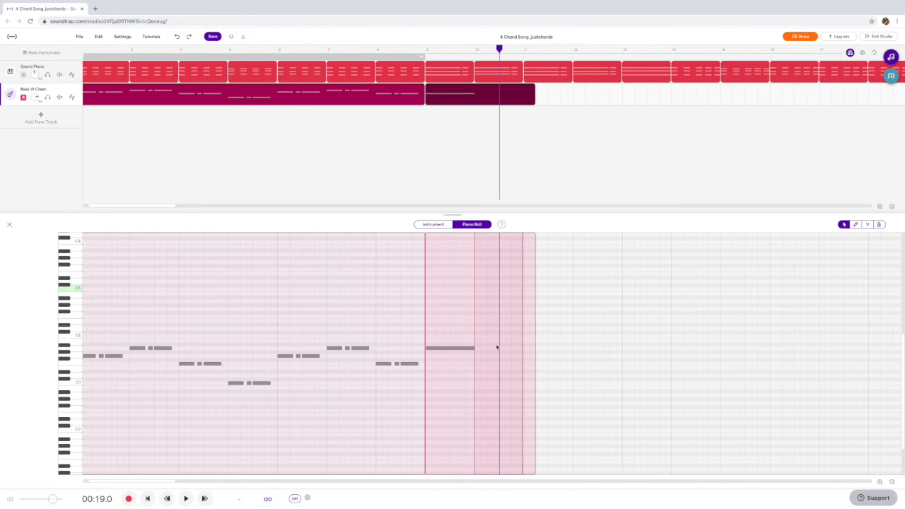
{"action": "key", "text": "ctrl+z"}
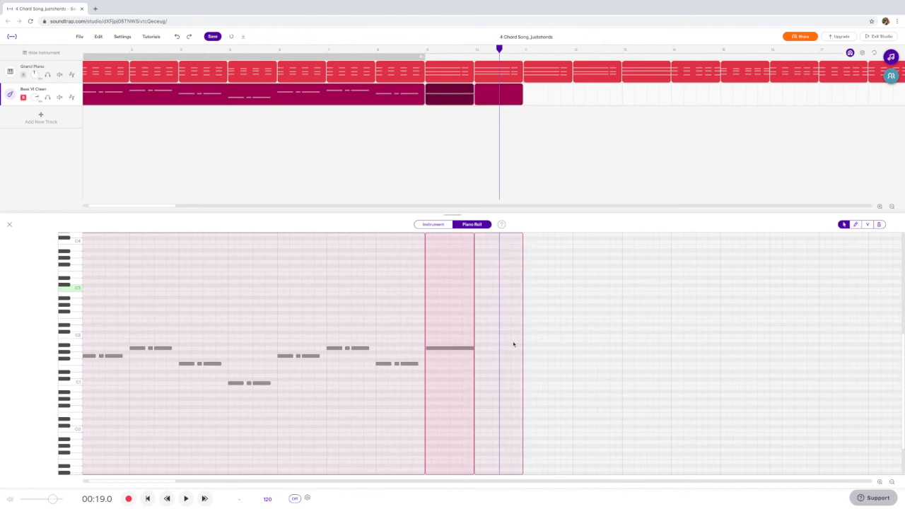
{"action": "left_click", "coordinate": [485, 93]}
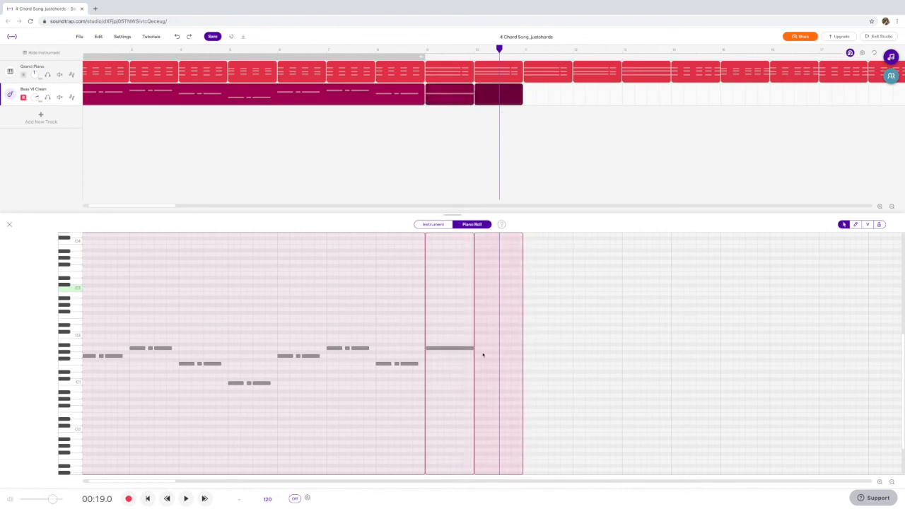
{"action": "left_click", "coordinate": [481, 356]}
{"action": "left_click", "coordinate": [856, 225]}
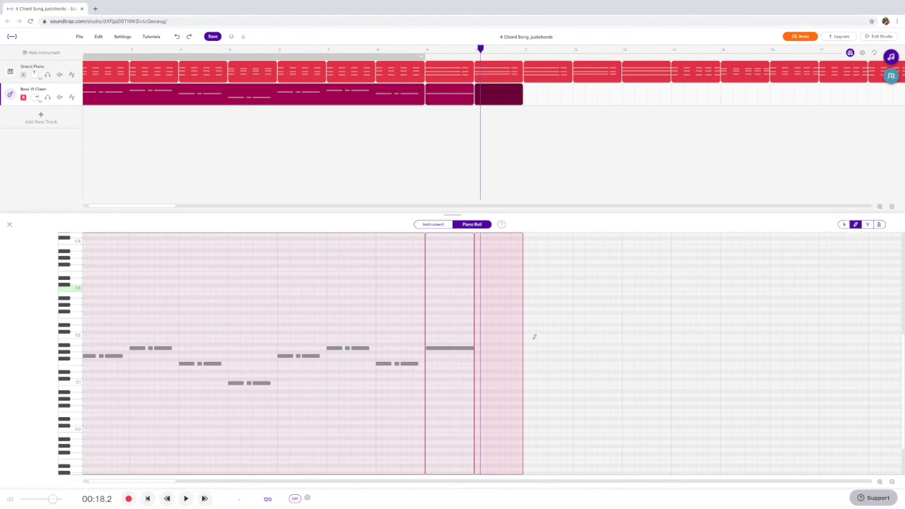
{"action": "left_click", "coordinate": [478, 356]}
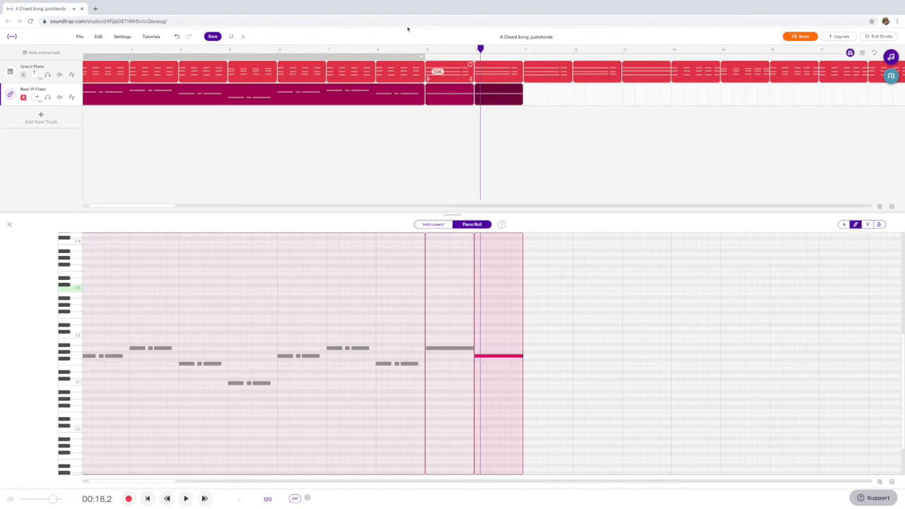
Play back the sustained bass notes from the start of bar 9
{"action": "left_click", "coordinate": [425, 51]}
{"action": "key", "text": "space"}
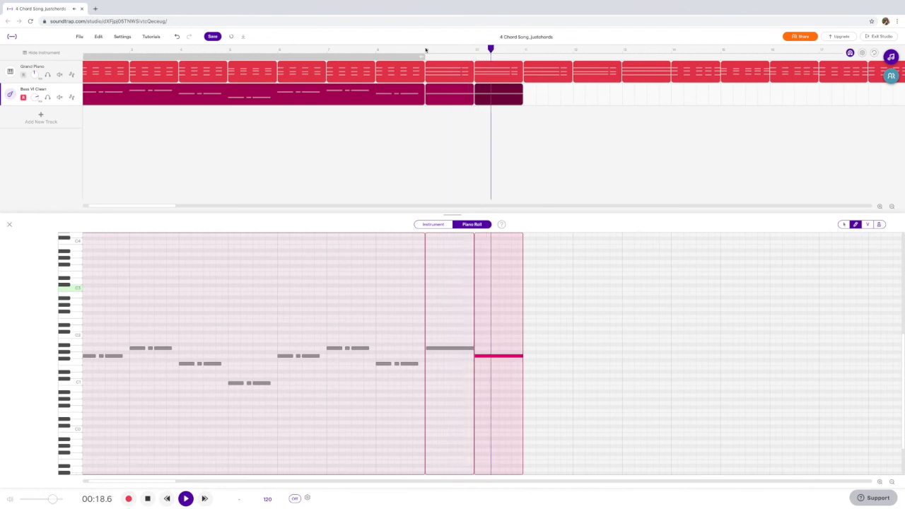
{"action": "key", "text": "space"}
Duplicate the two bass regions in bars 9 and 10 into bars 11 and 12
{"action": "left_click", "coordinate": [567, 143]}
{"action": "left_click_drag", "start_coordinate": [505, 125], "coordinate": [538, 95]}
{"action": "left_click", "coordinate": [542, 134]}
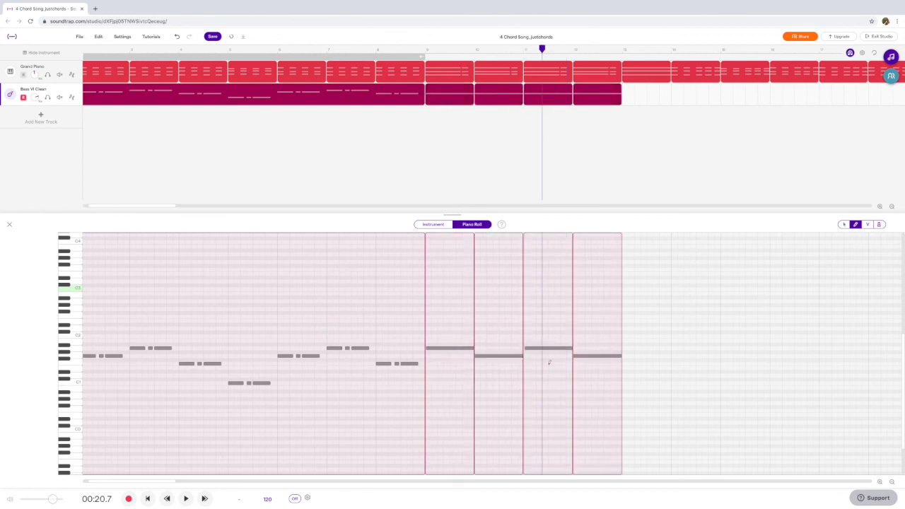
Show the bass instrument's keyboard and try out a descending run of notes starting F2, E2, D2
{"action": "left_click", "coordinate": [440, 224]}
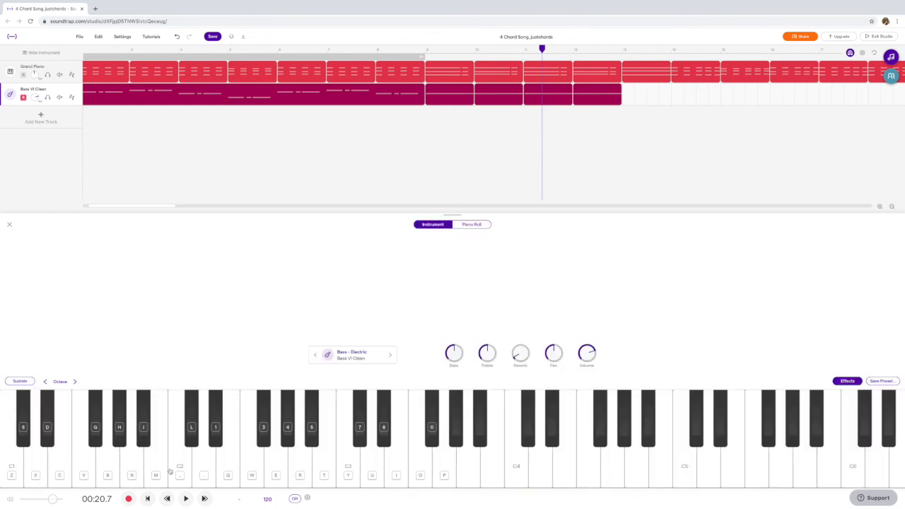
{"action": "left_click", "coordinate": [251, 477]}
{"action": "left_click", "coordinate": [228, 475]}
{"action": "left_click", "coordinate": [208, 476]}
{"action": "left_click", "coordinate": [195, 444]}
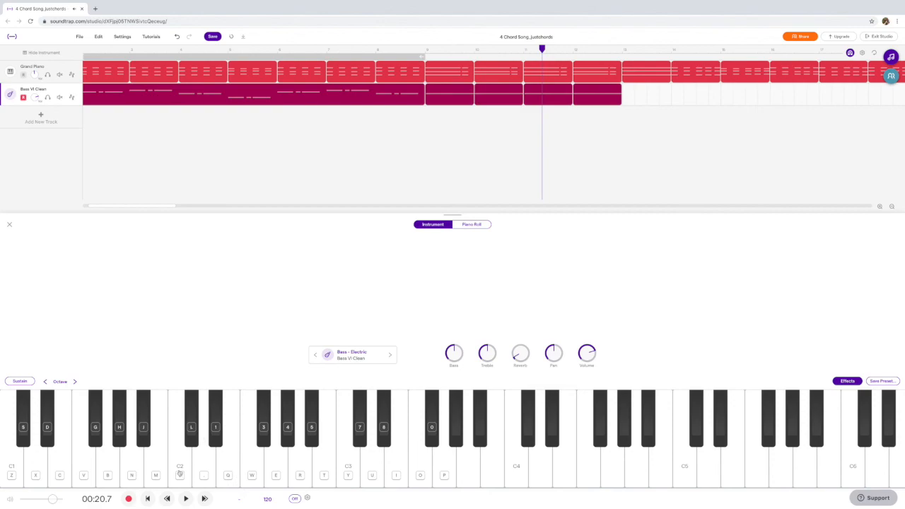